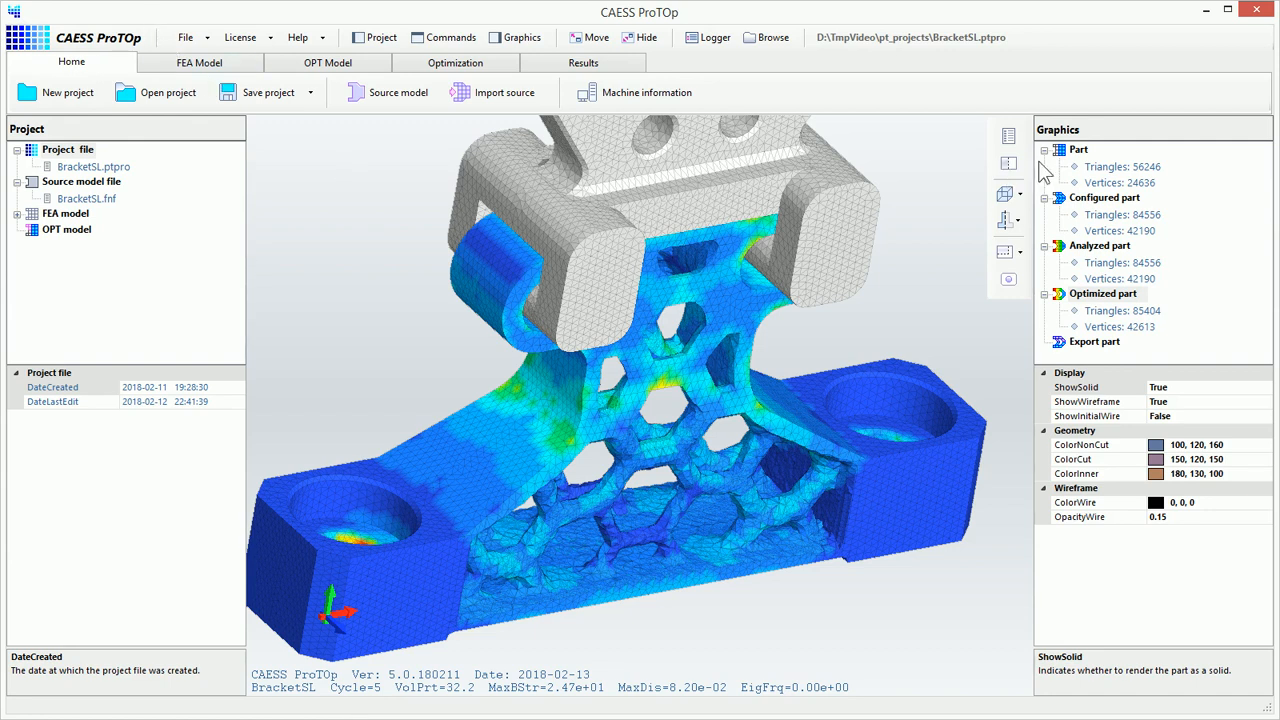
- Display the original Part model, switch to the optimization model commands and hide the Project pane to enlarge the graphics view
click(1078, 149)
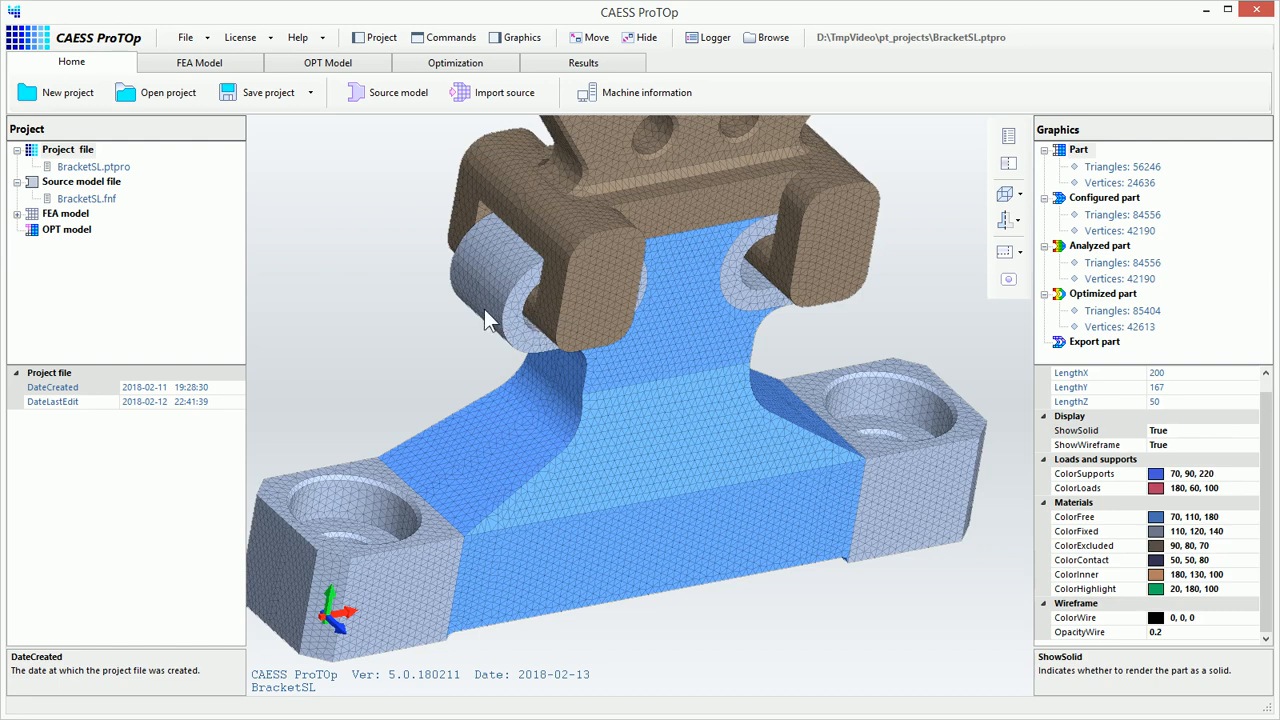
key(ctrl+2)
mouse_move(384, 240)
ctrl+mouse_down()
mouse_move(656, 476)
mouse_move(900, 618)
ctrl+mouse_up()
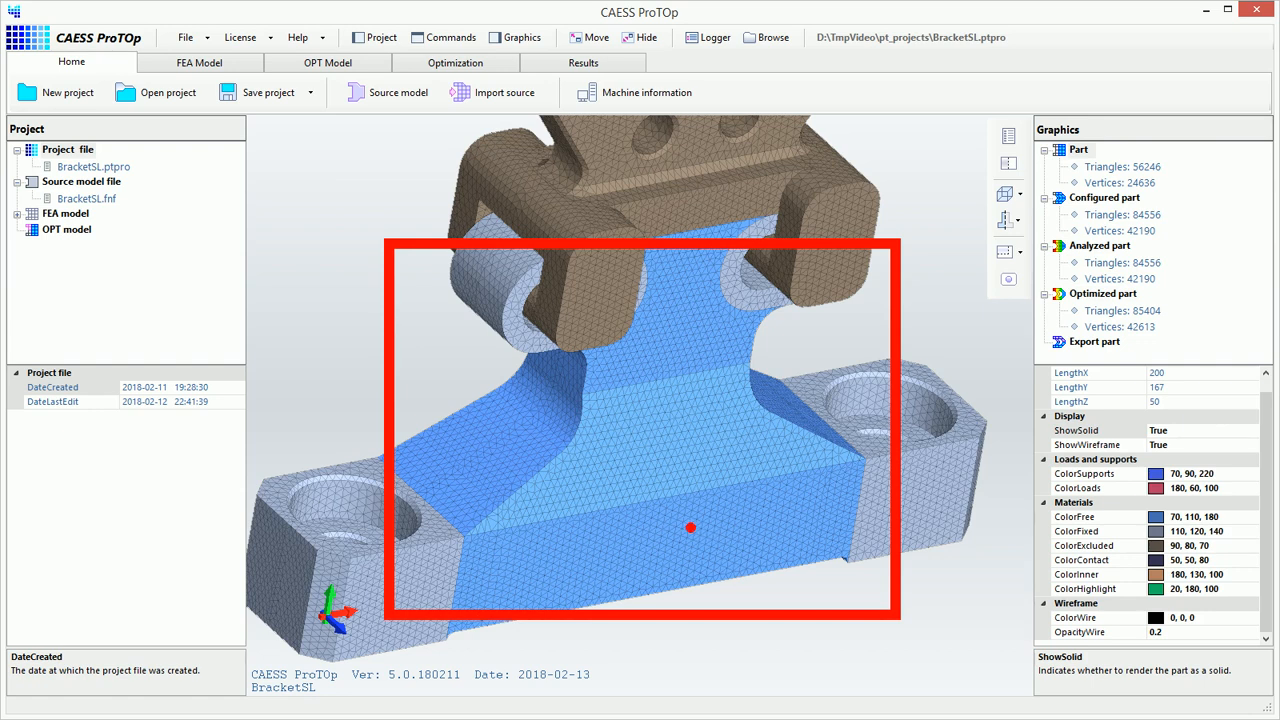
key(Escape)
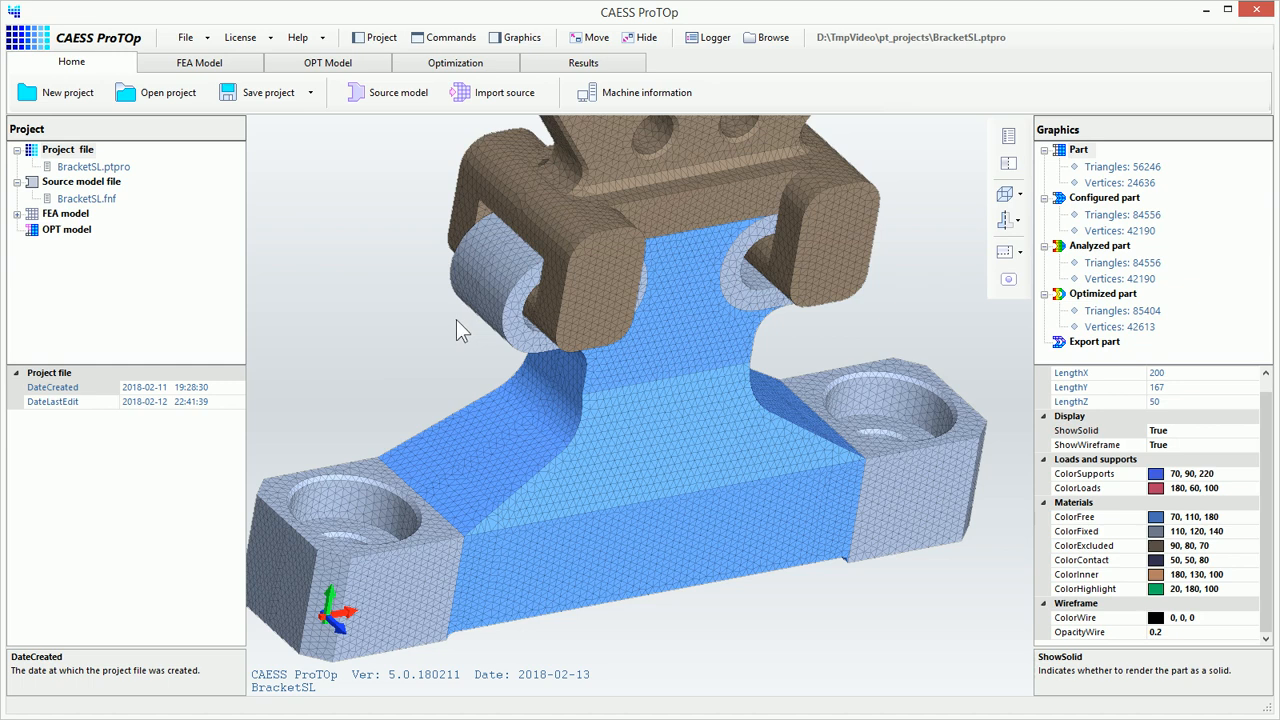
click(370, 63)
click(378, 38)
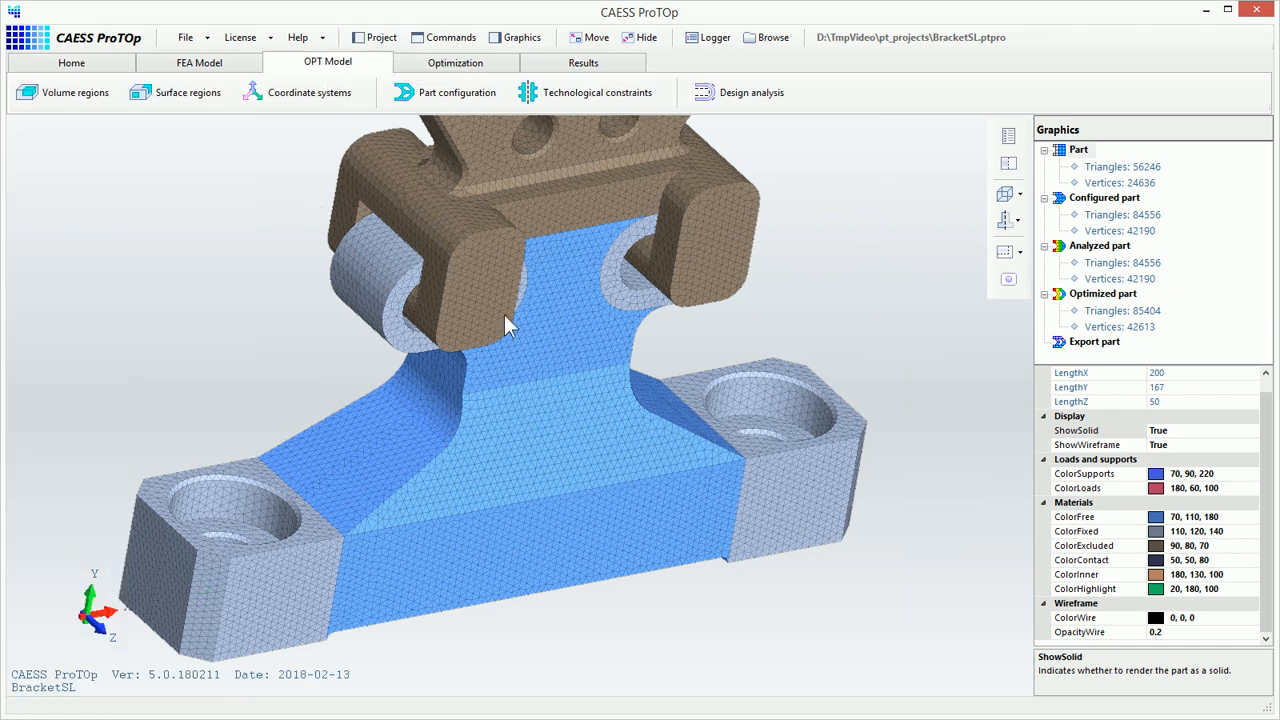
middle_drag(504, 314, 381, 323)
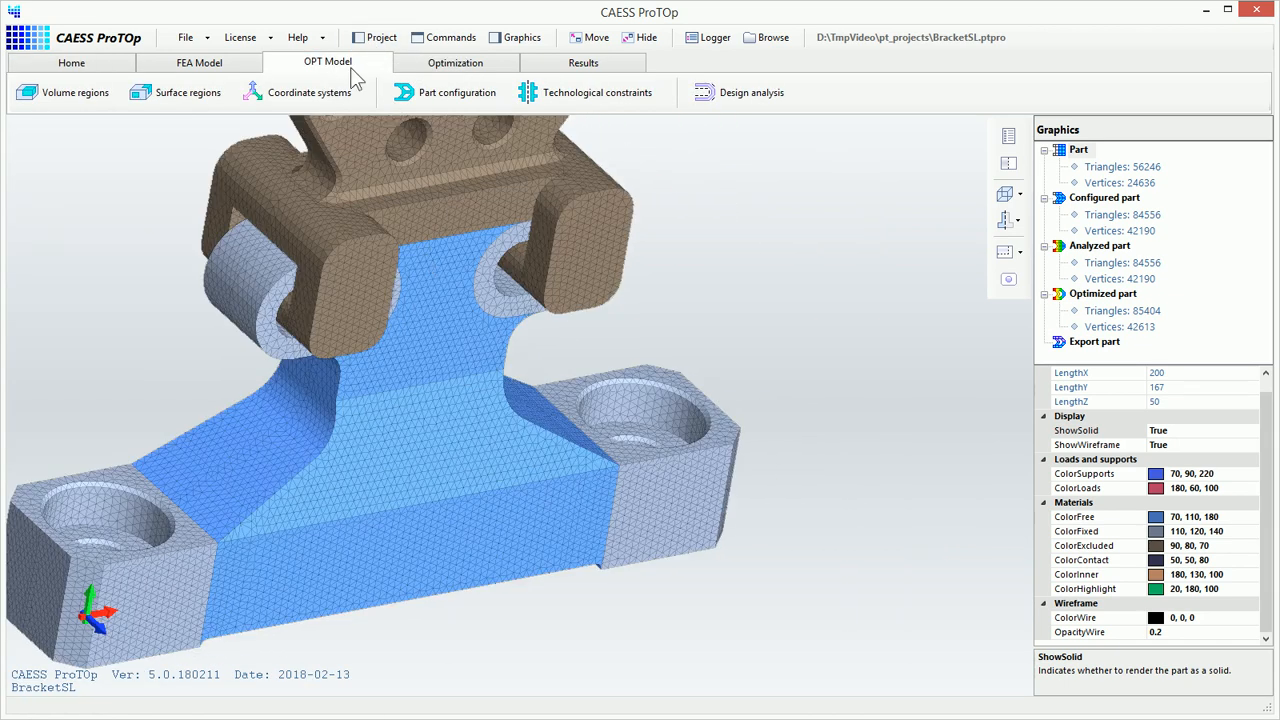
- Add a Shell configurator to the part configuration and assign it the surface region SR-1 Envelop
click(458, 93)
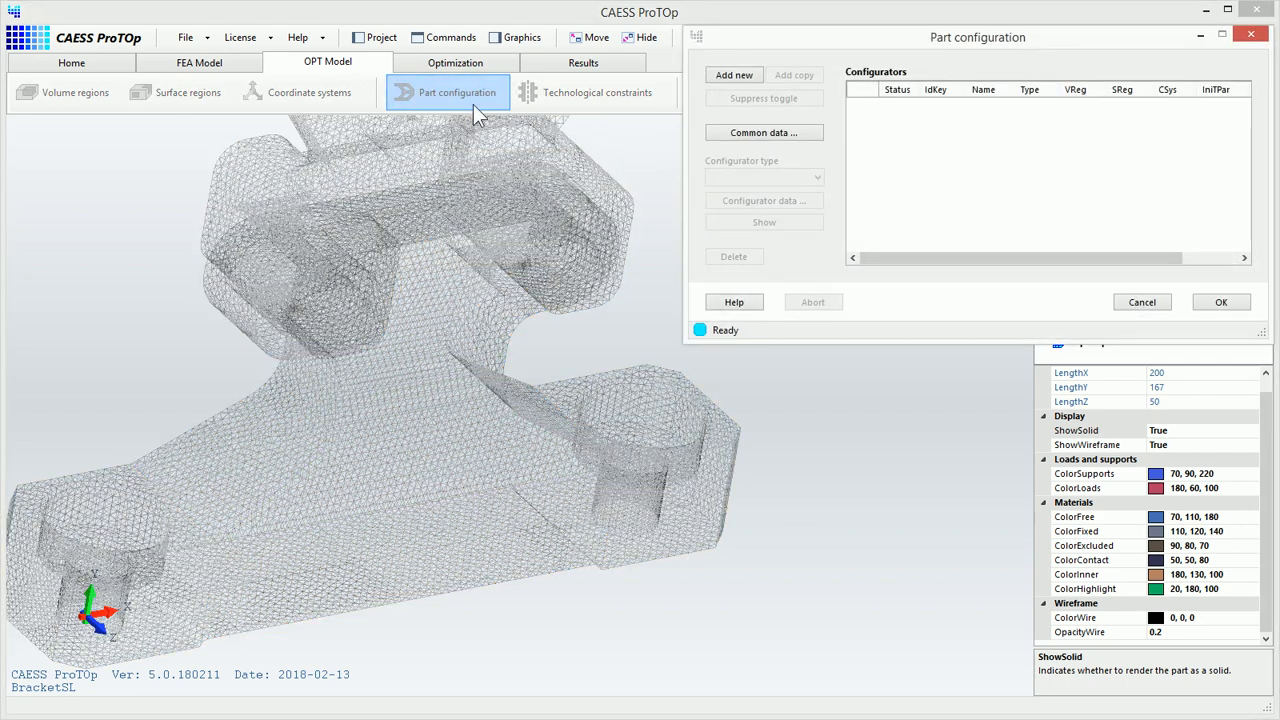
click(756, 78)
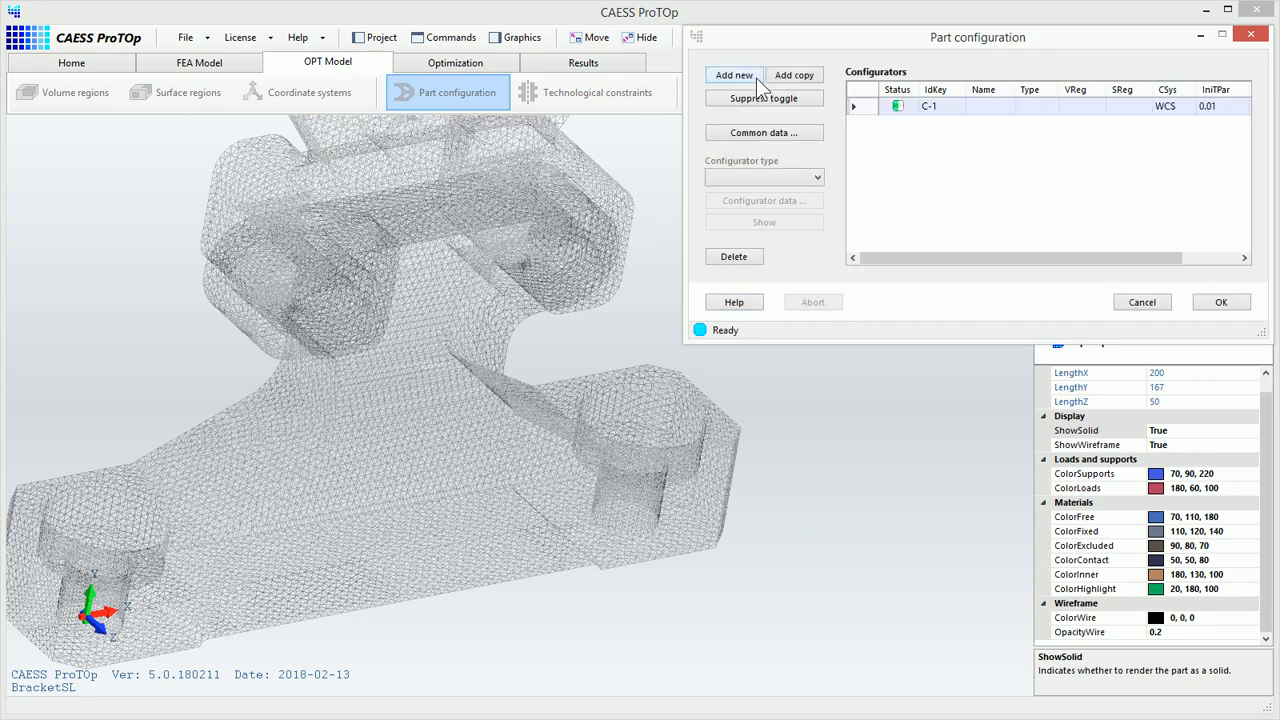
click(785, 178)
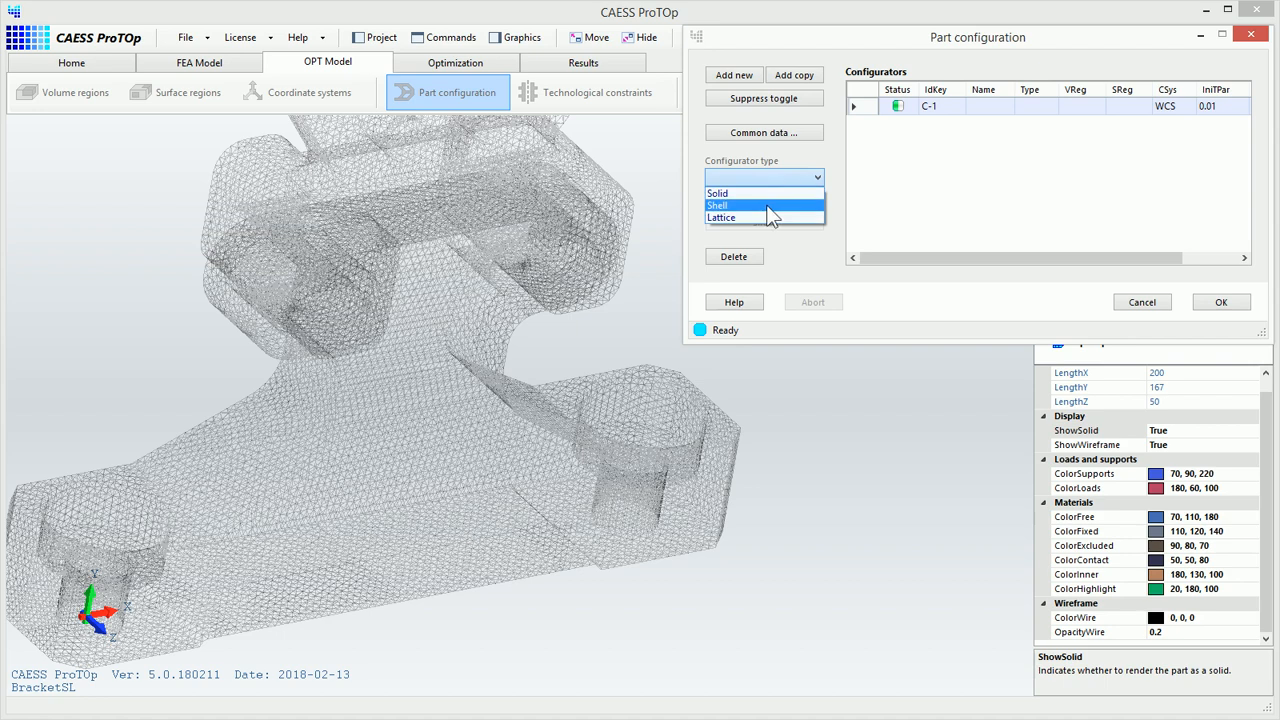
click(770, 206)
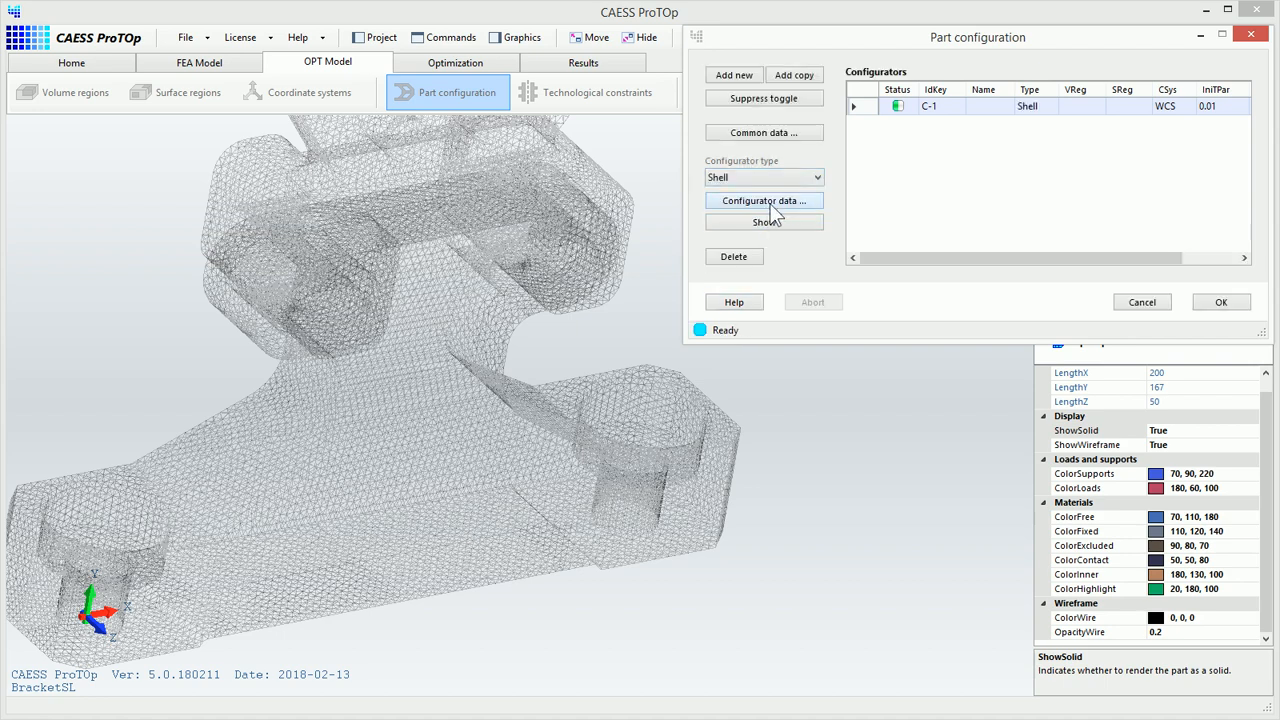
click(768, 203)
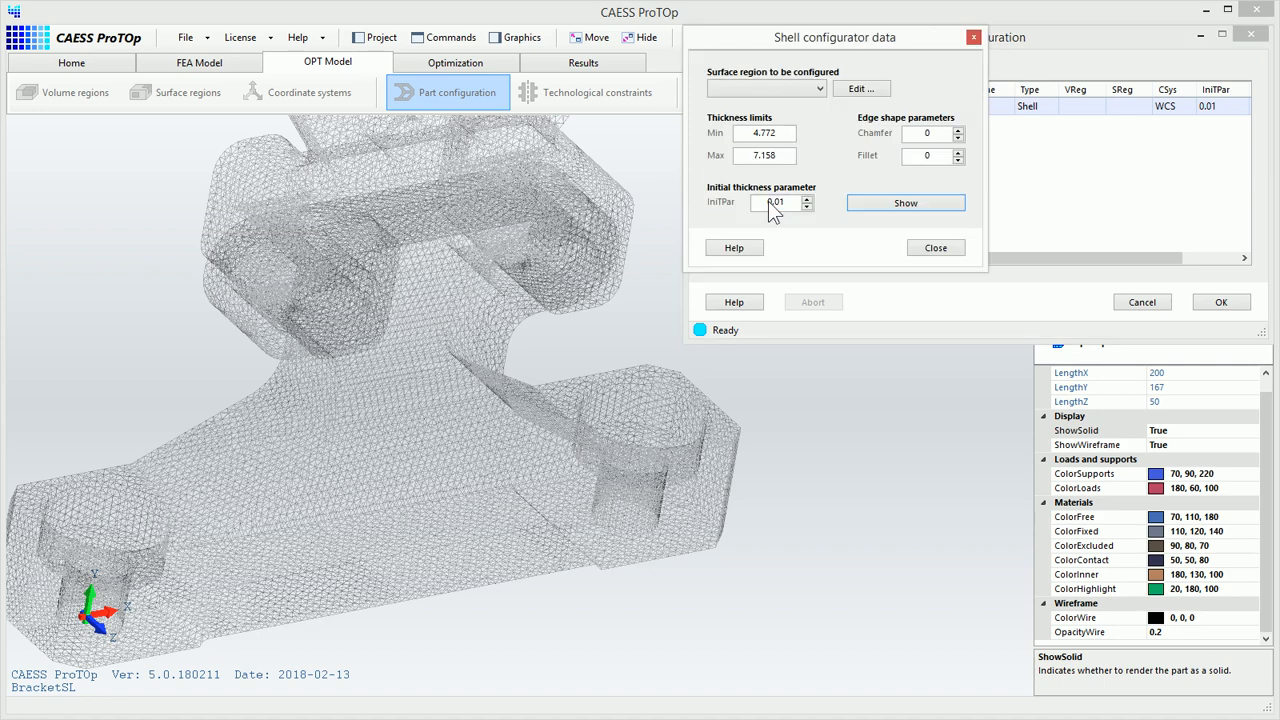
click(815, 90)
click(767, 101)
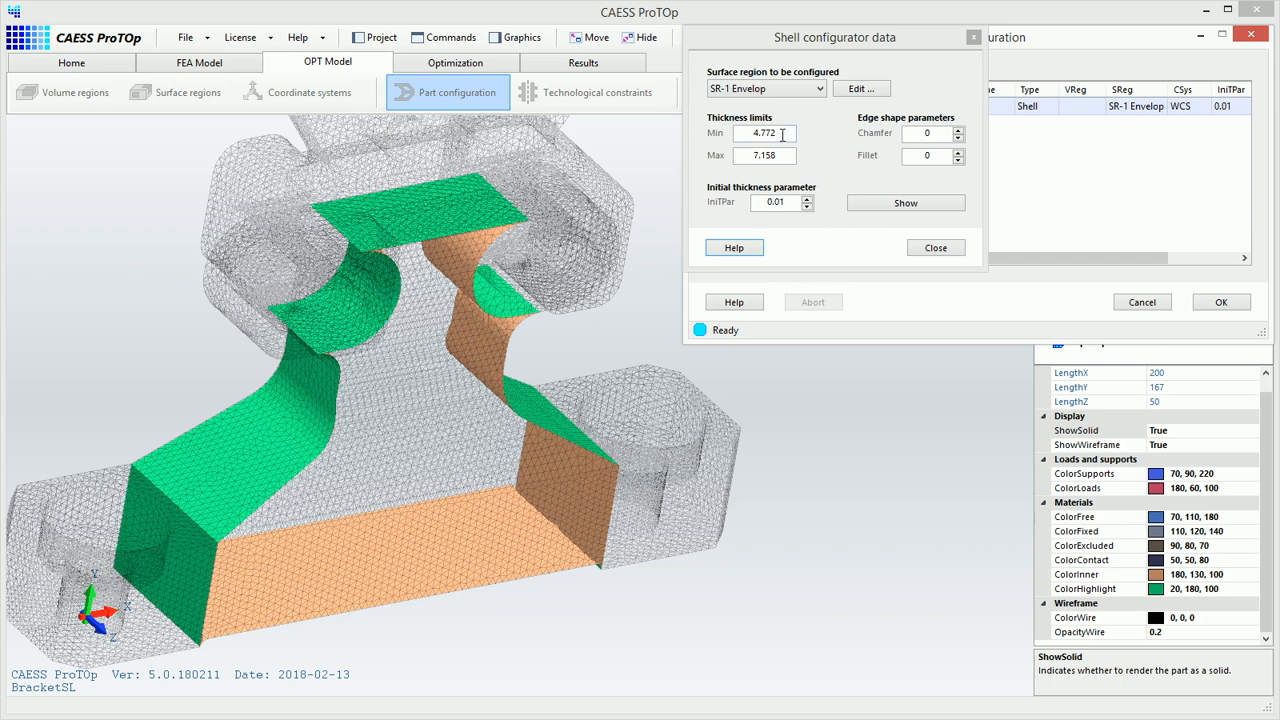
- Set the shell configurator's thickness limits to min 3 and max 5, and preview the configured shell
drag(782, 133, 745, 133)
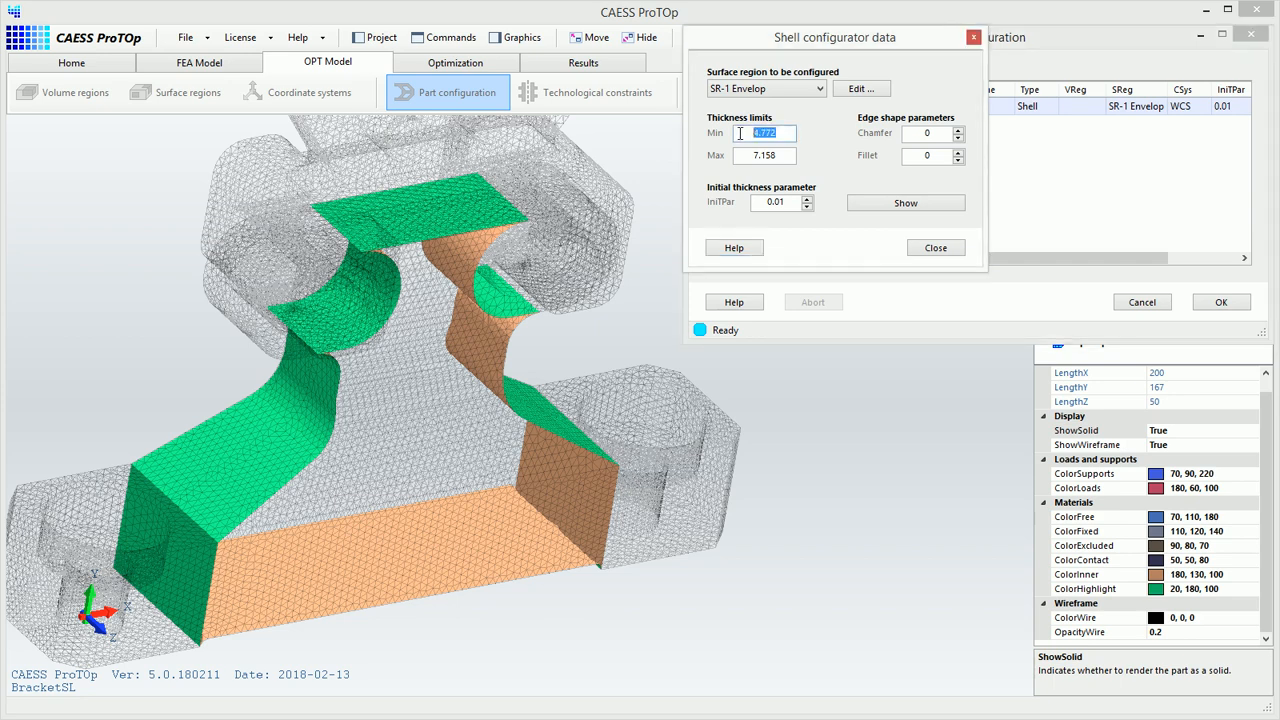
text(3)
drag(780, 155, 744, 155)
text(5)
click(856, 205)
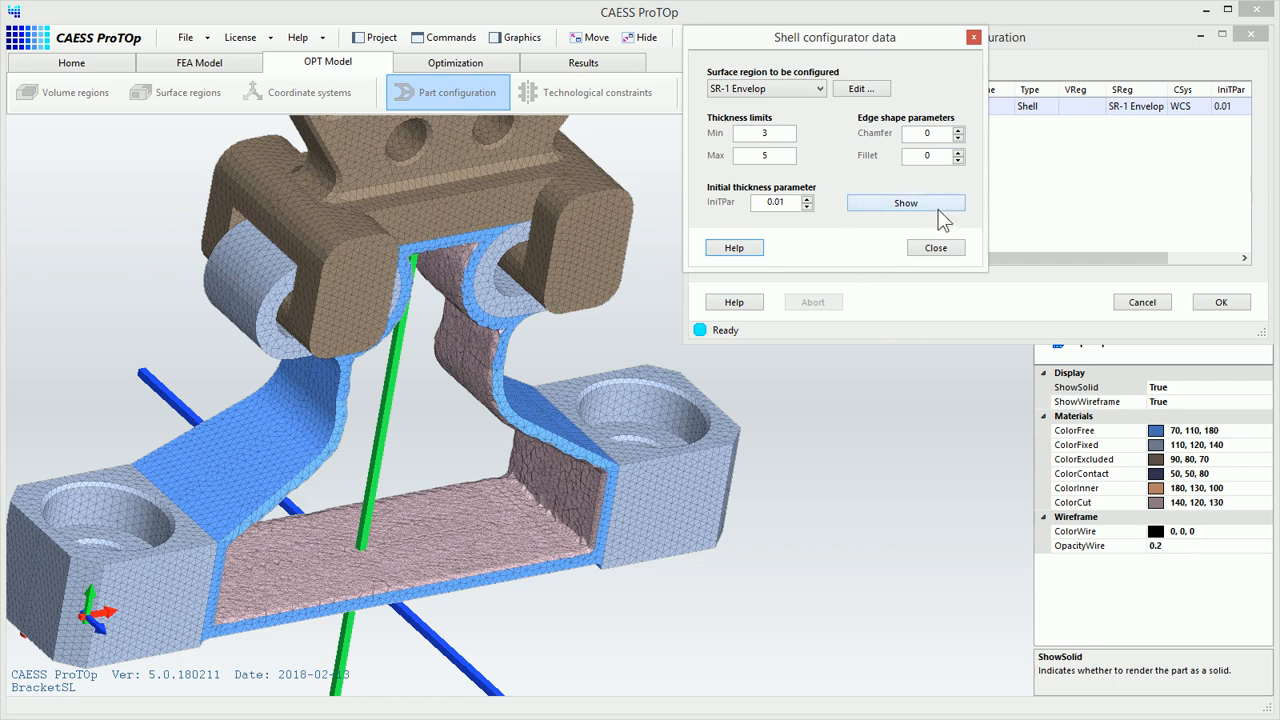
click(937, 248)
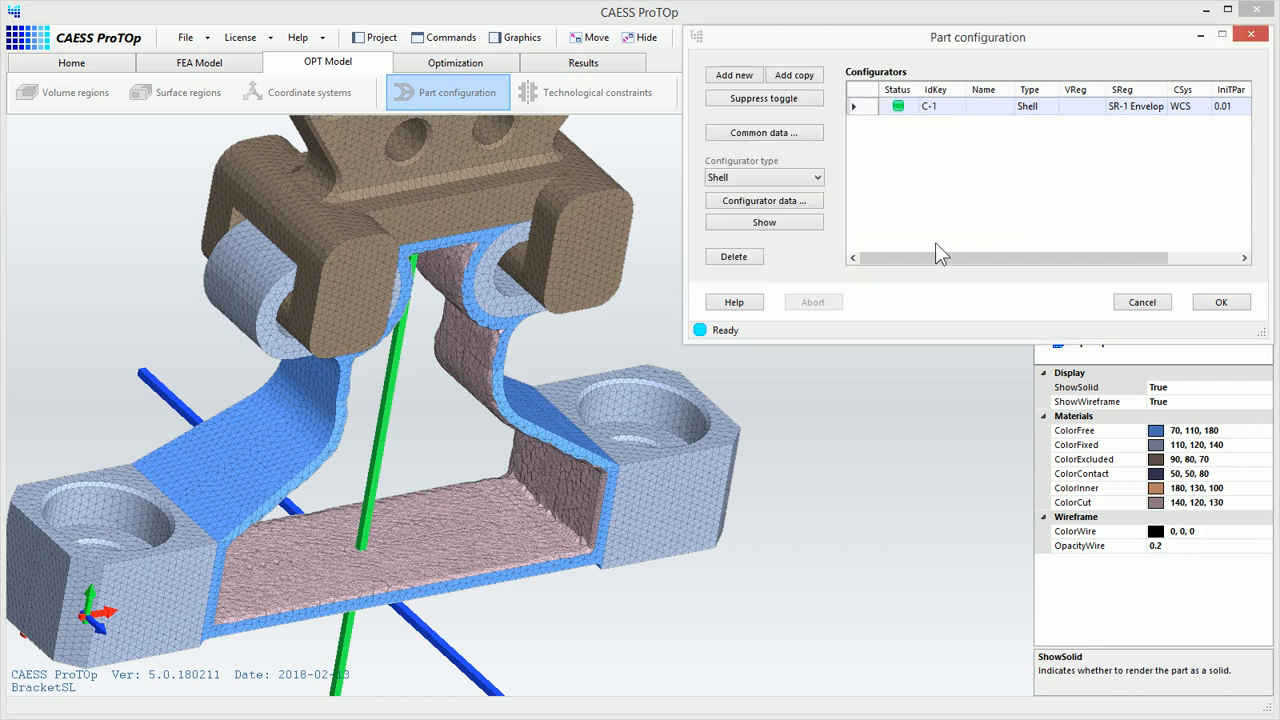
- Add a second configurator of type Lattice and assign it the volume region VR-5 Body
click(738, 78)
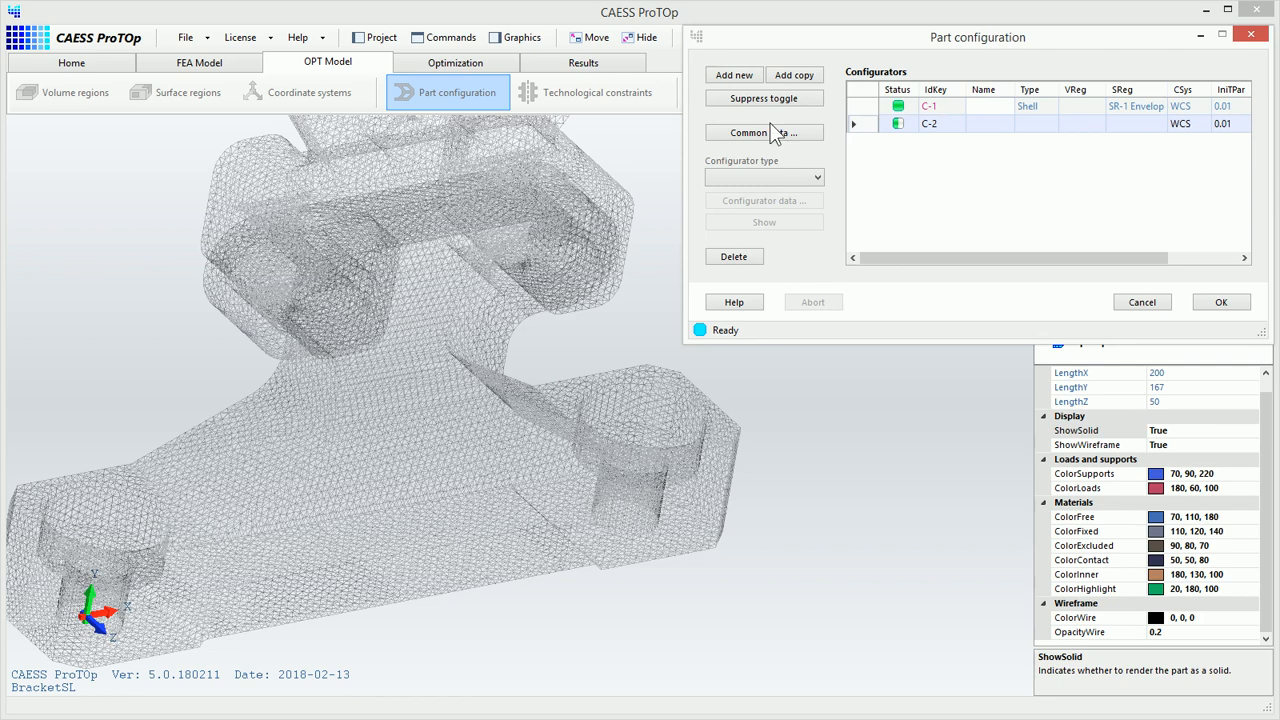
click(803, 181)
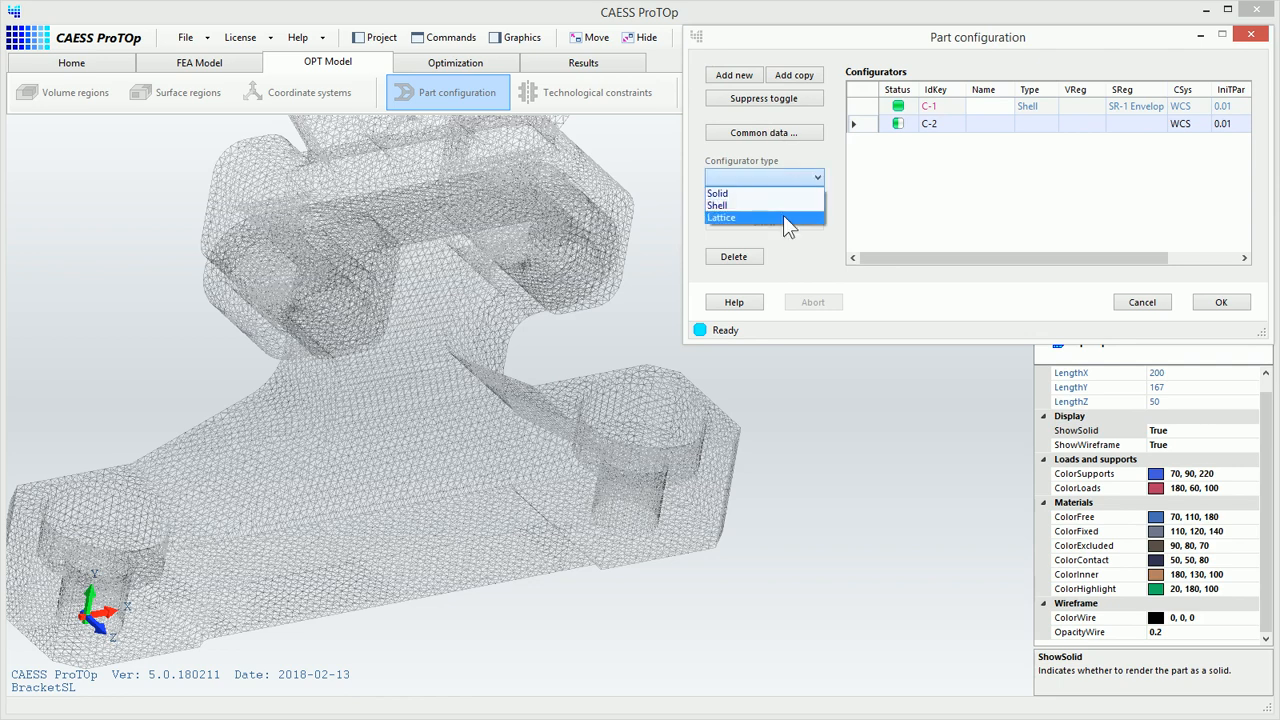
click(783, 215)
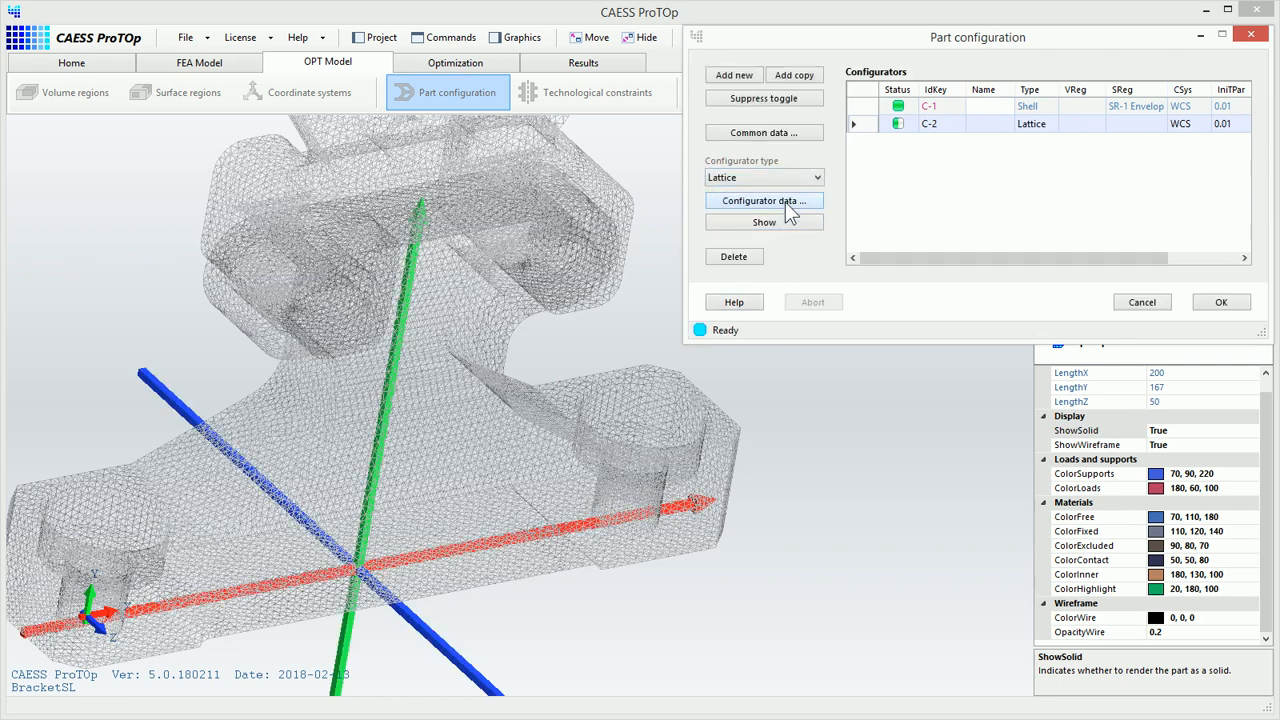
click(785, 202)
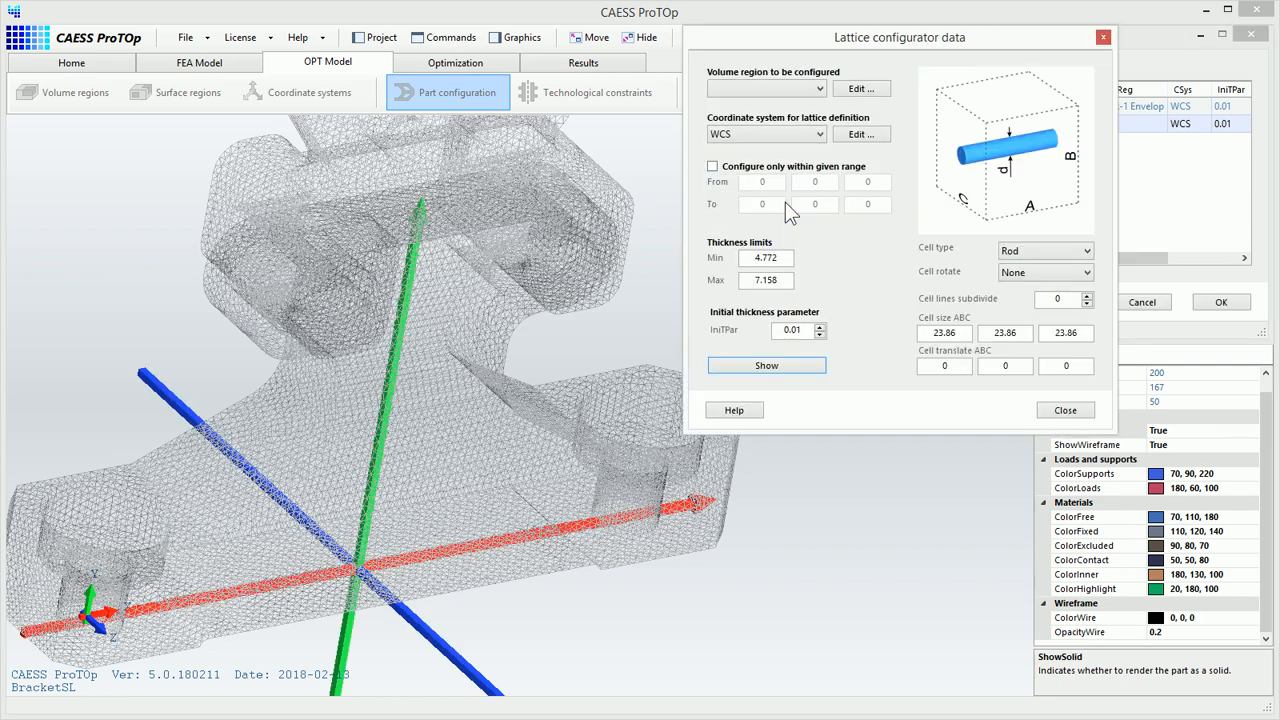
click(815, 90)
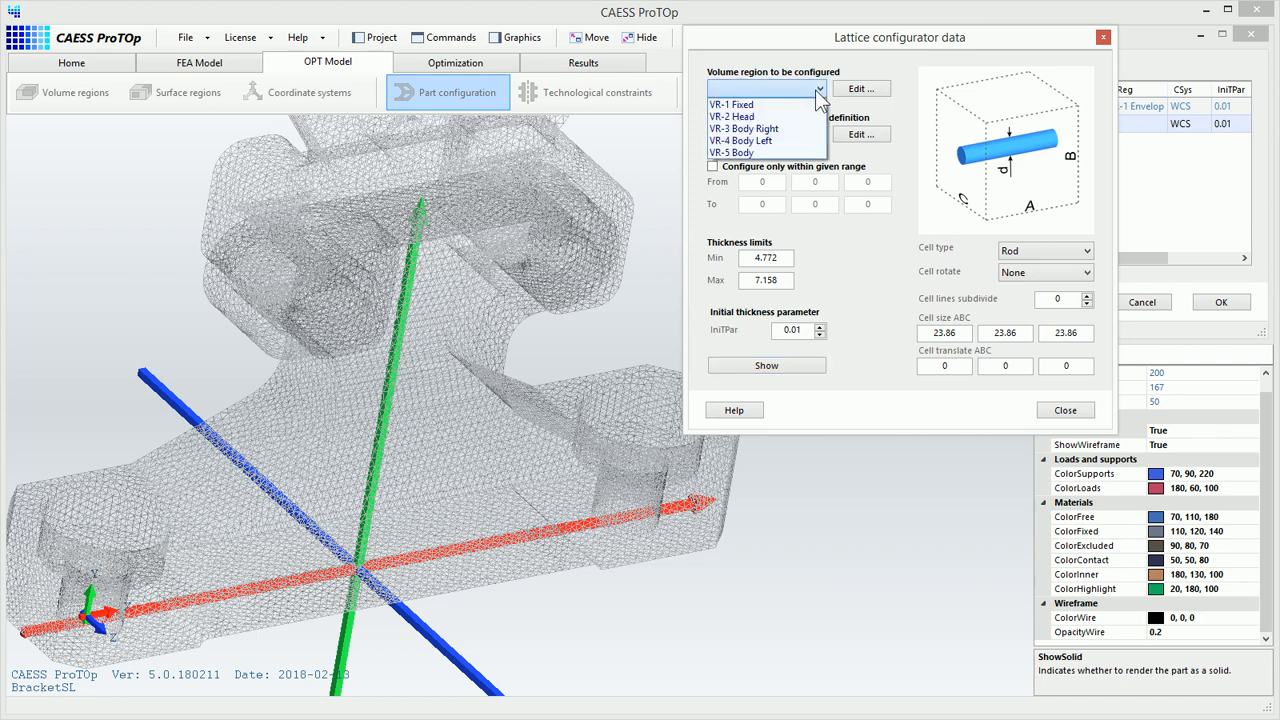
click(782, 153)
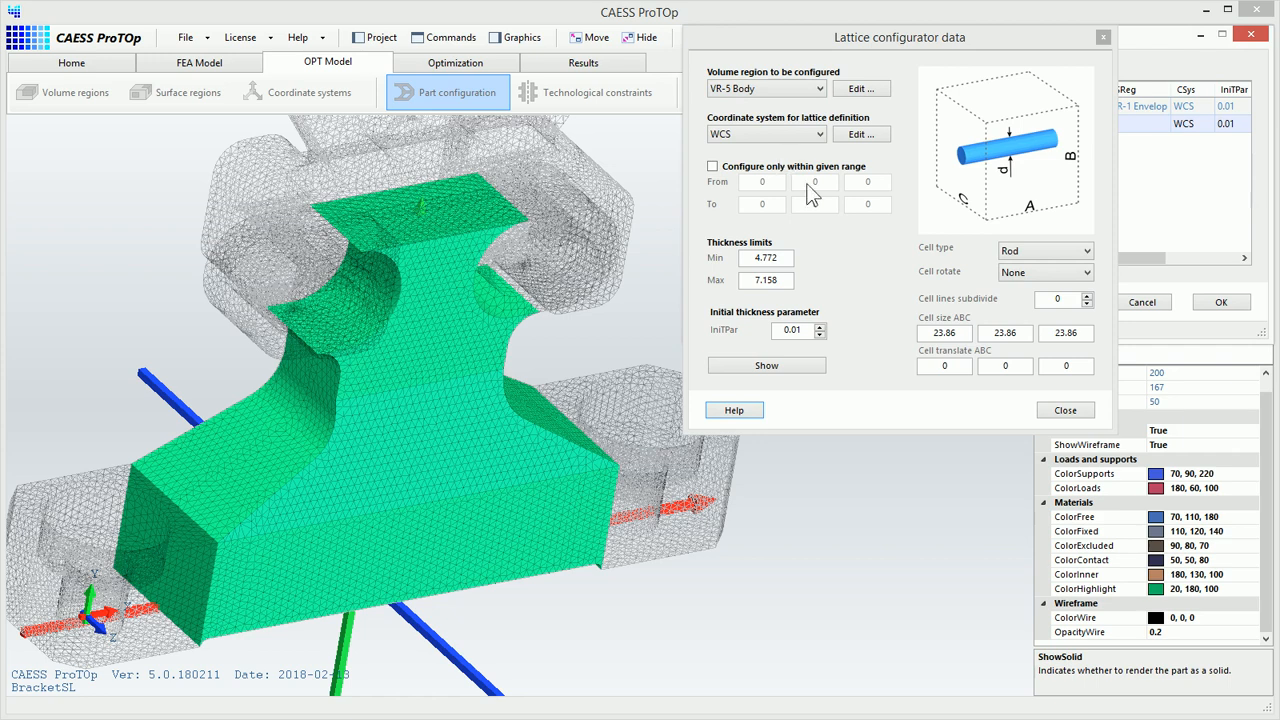
- Set the lattice cell type to HComb2D with thickness limits of min 4 and max 8, and preview the lattice
click(1049, 251)
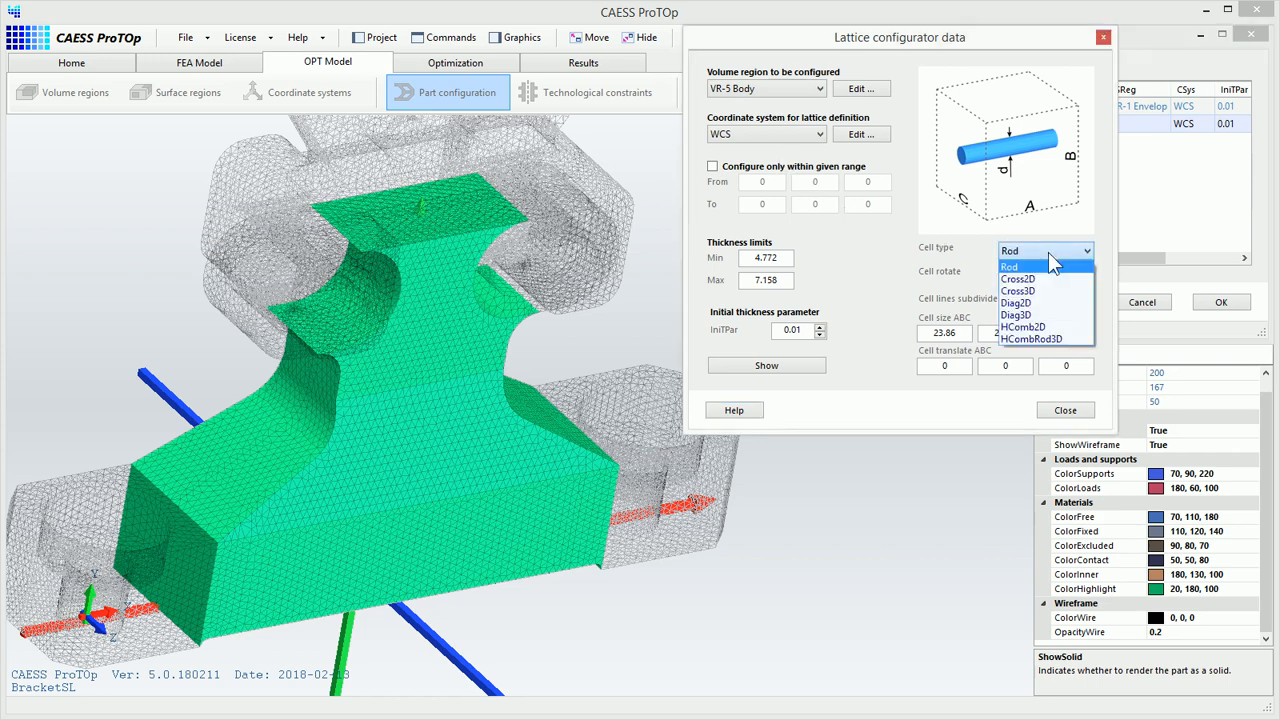
click(1056, 329)
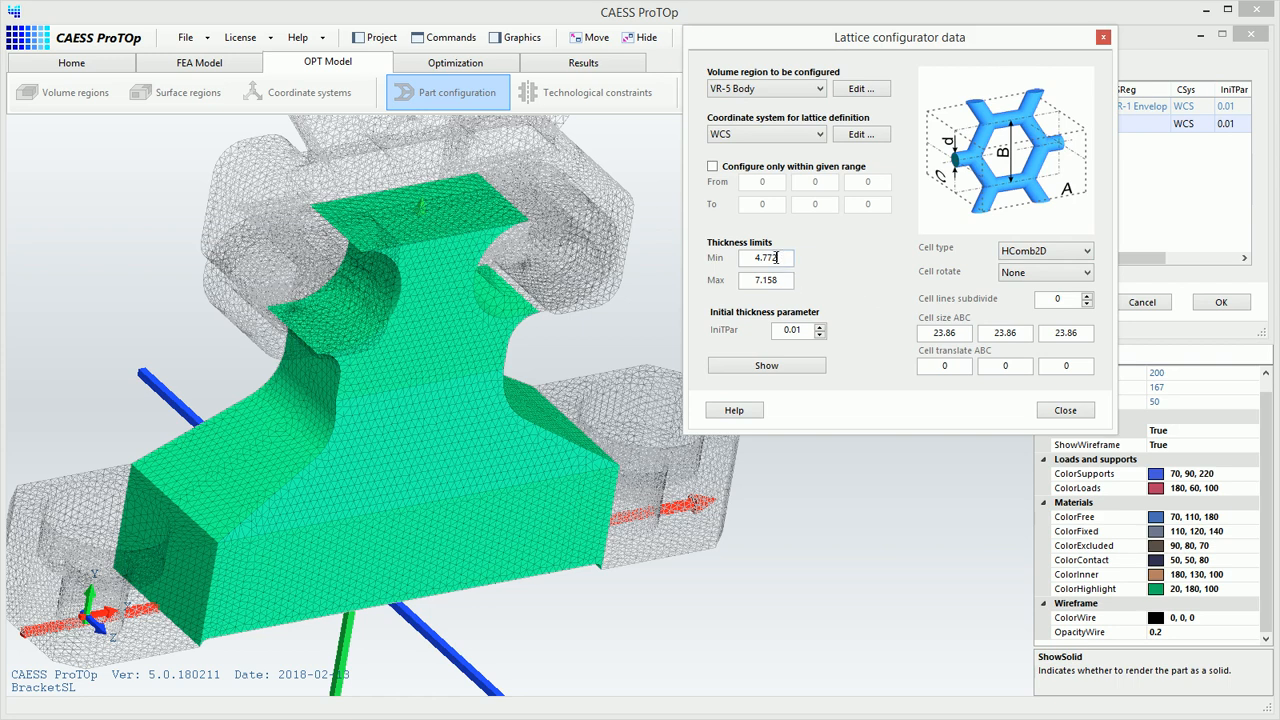
drag(780, 258, 726, 257)
text(4)
drag(788, 280, 741, 283)
text(8)
click(767, 366)
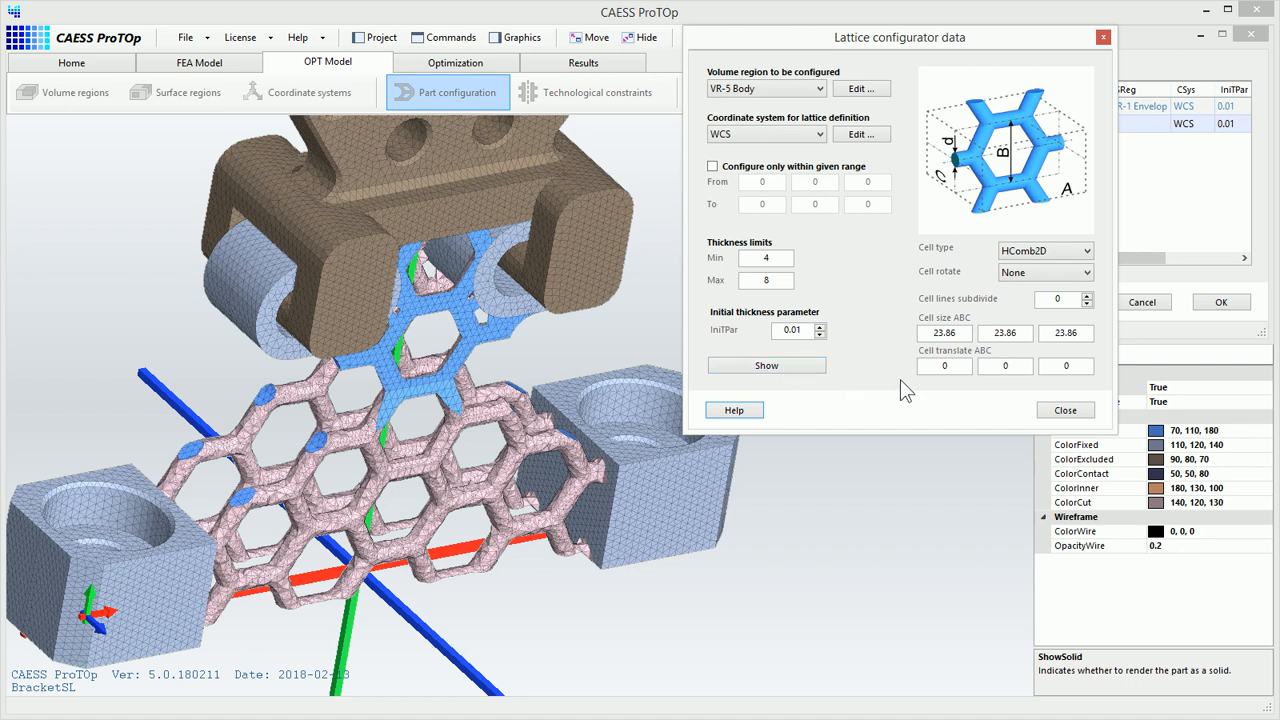
- Translate the lattice cells by 2 in direction B, preview the shift and accept the part configuration
drag(1031, 367, 976, 366)
text(2)
click(766, 366)
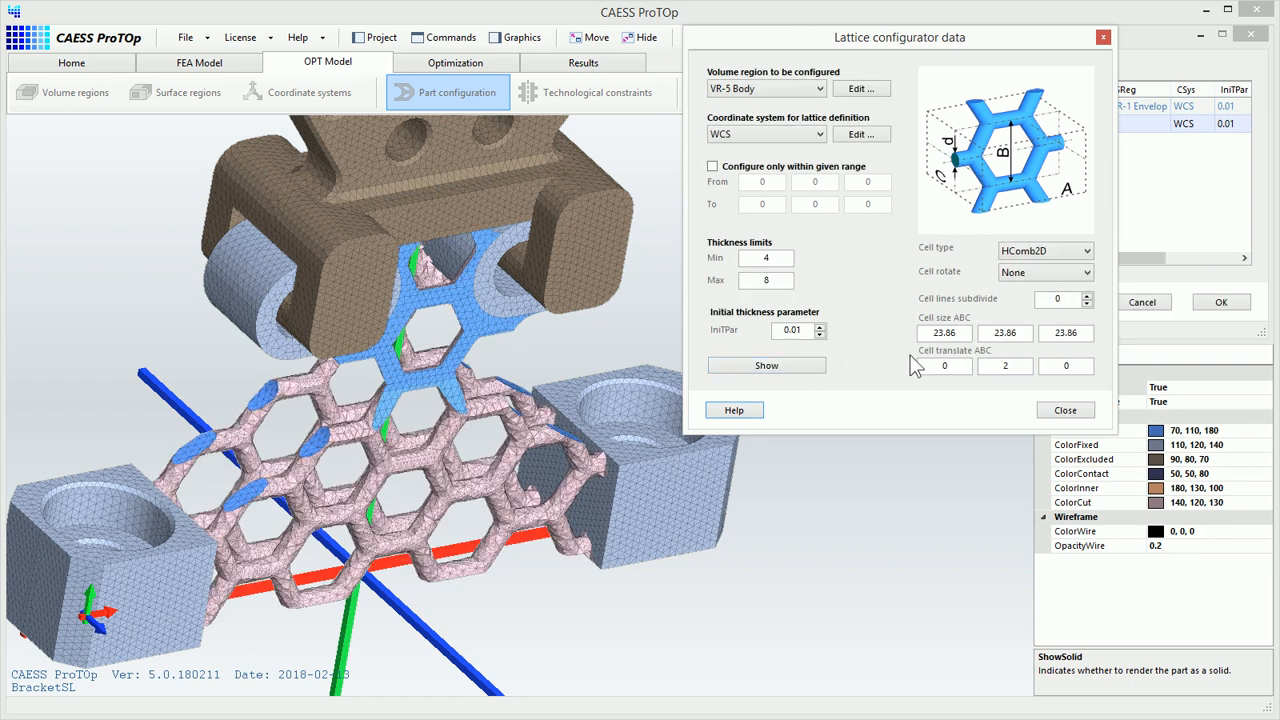
click(1050, 411)
click(1194, 308)
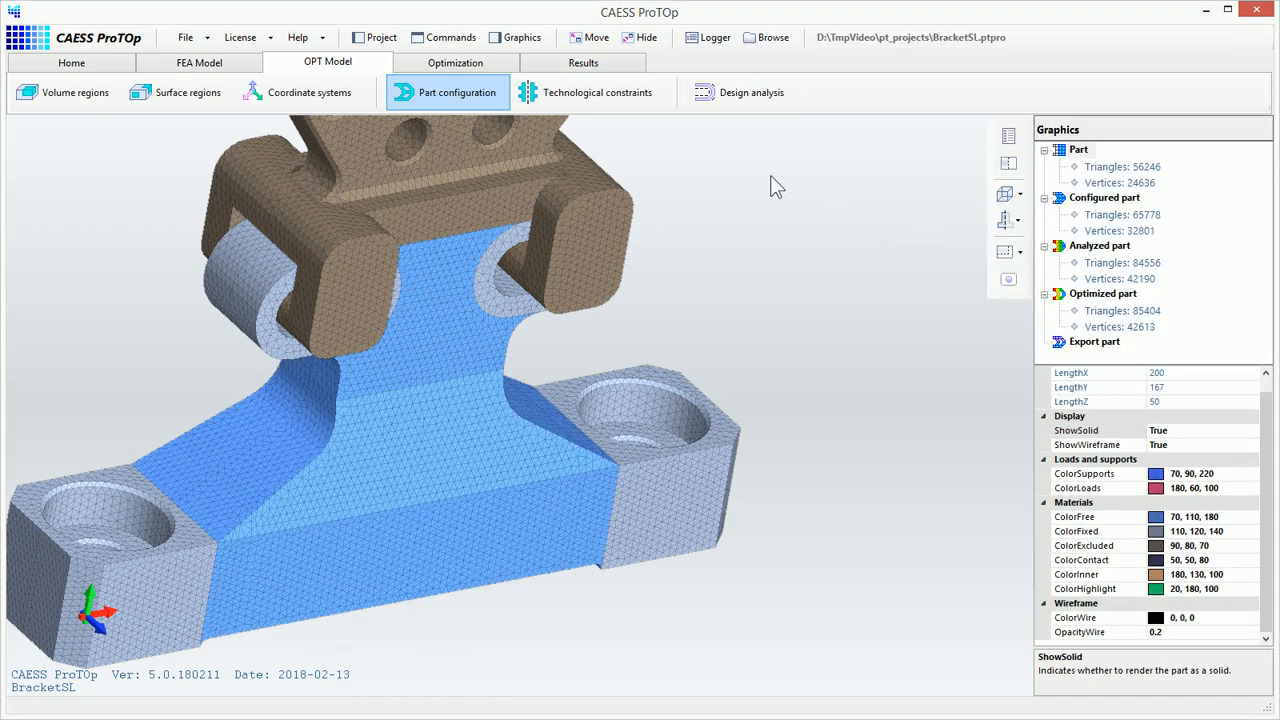
- Run a design analysis of the configured part and inspect the combined shell and lattice structure up close
click(744, 102)
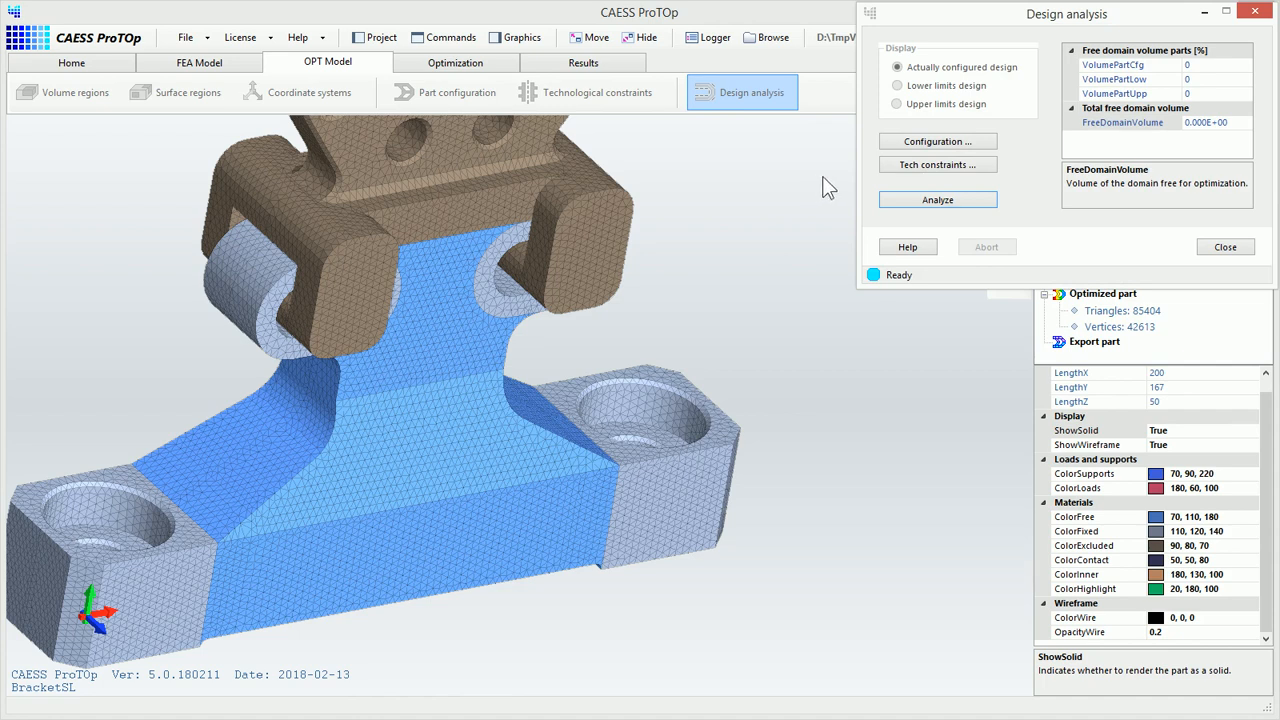
click(907, 198)
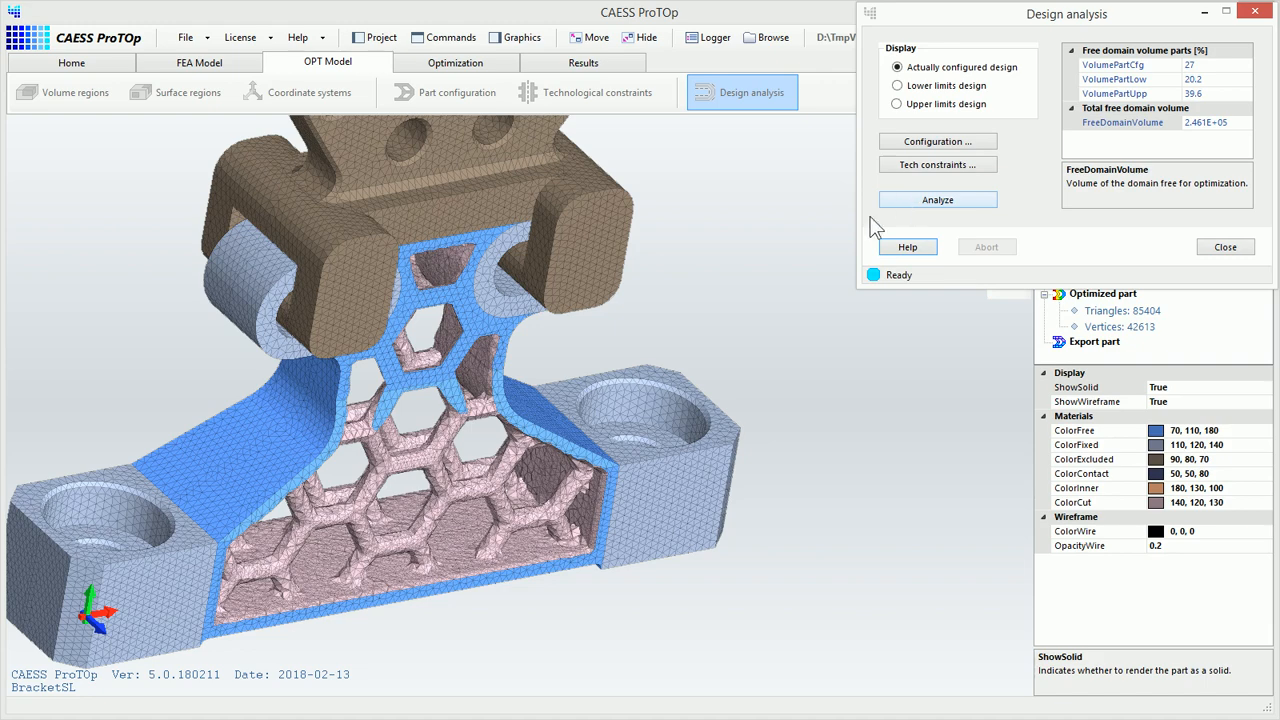
scroll(731, 284, up, 3)
middle_drag(694, 309, 754, 246)
scroll(719, 274, down, 1)
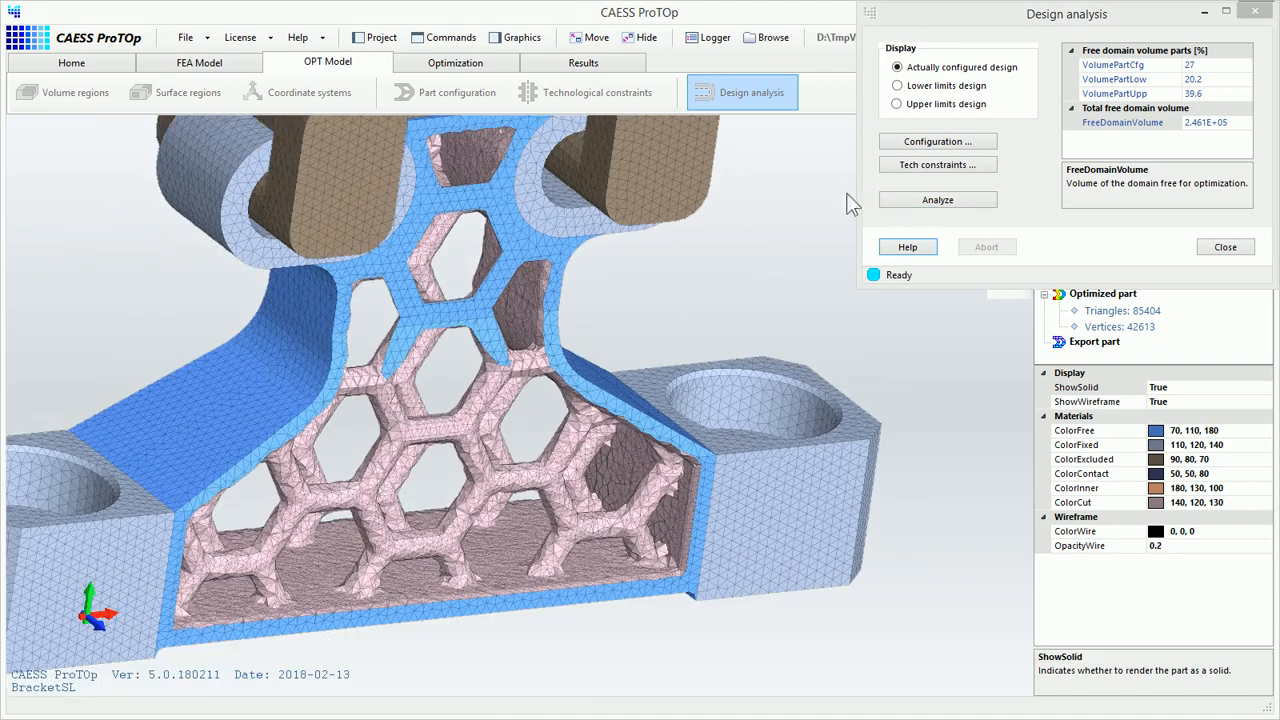
- Compare the lower limits design with the upper limits design, and close the design analysis
click(944, 86)
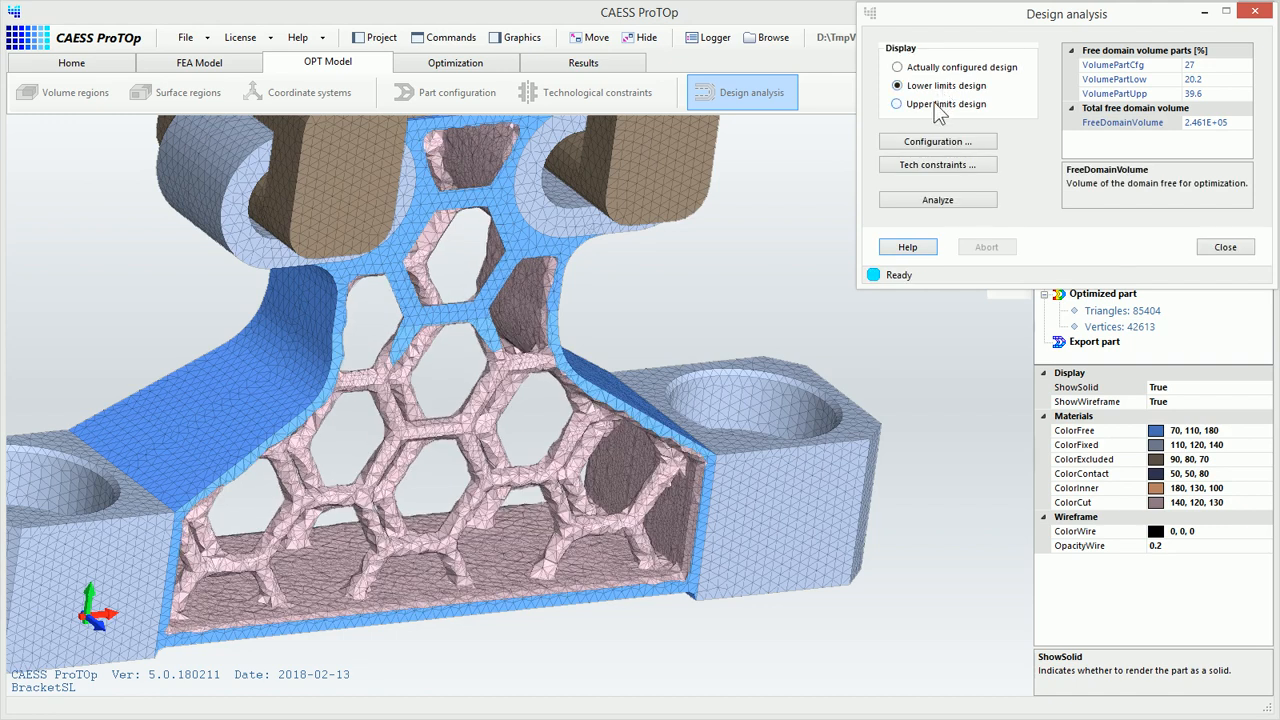
click(934, 104)
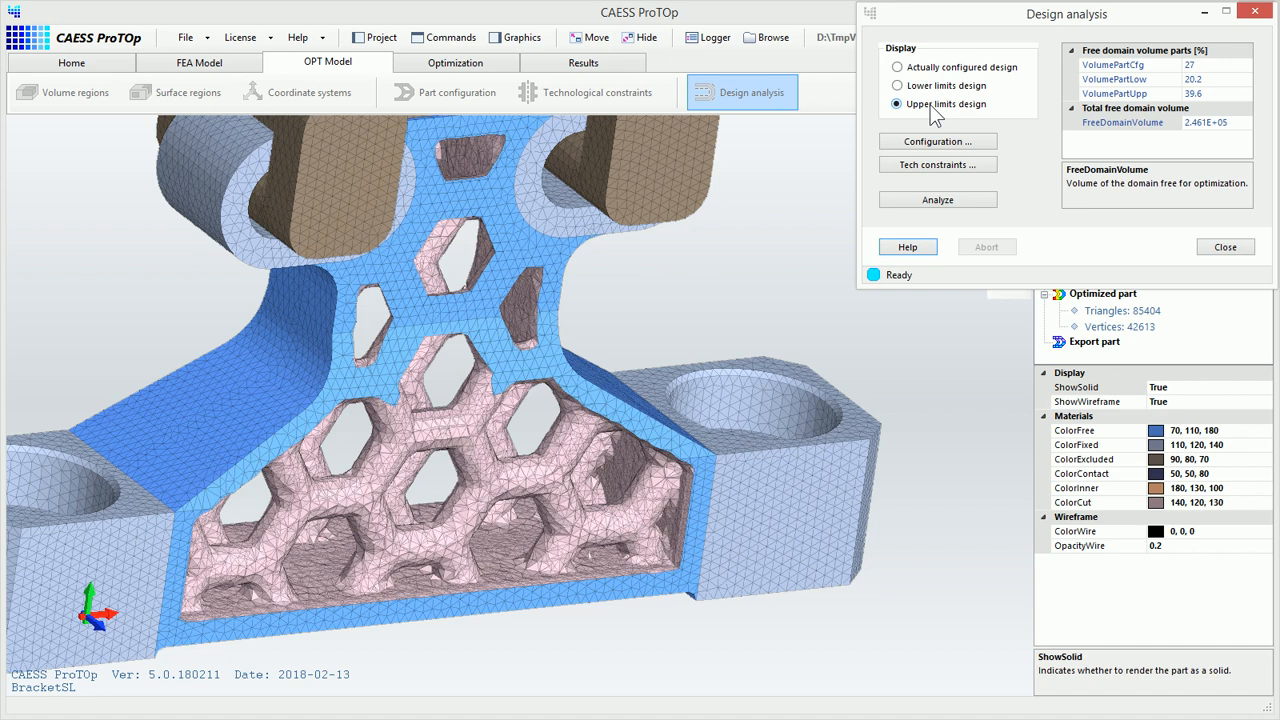
click(1225, 247)
- Start an optimization session for the configured bracket with the volume part as target
click(455, 62)
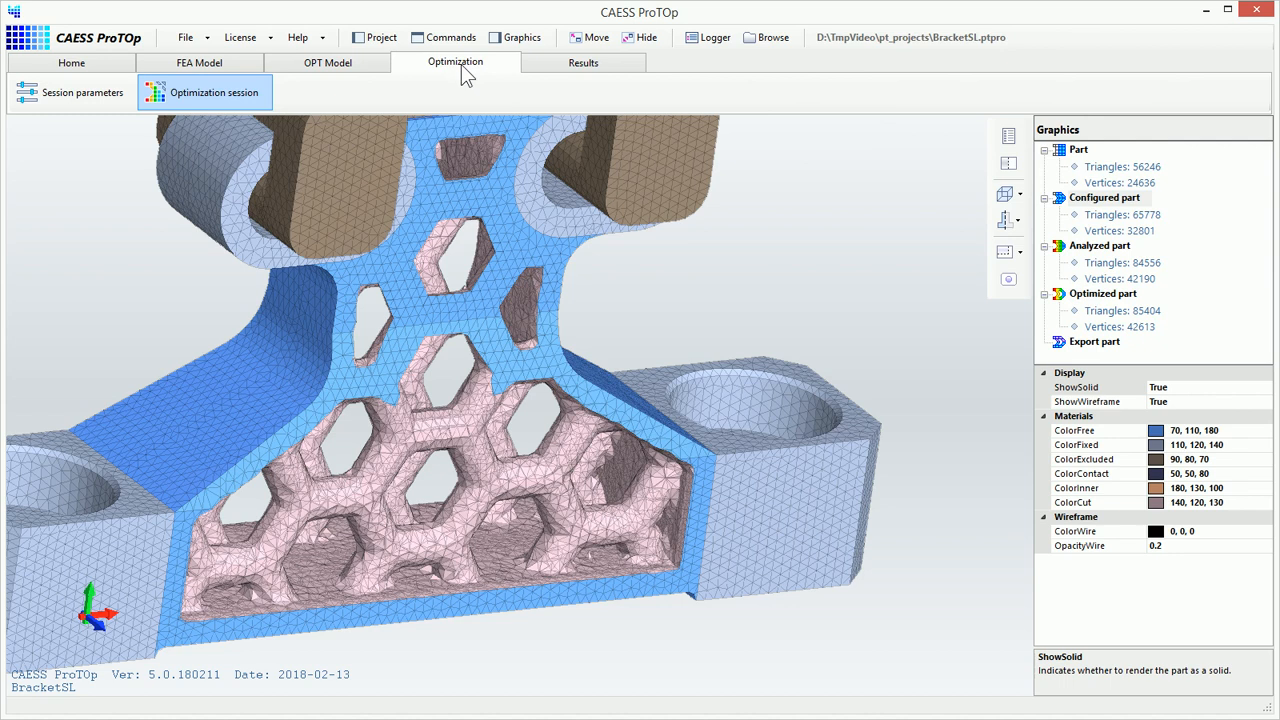
click(200, 92)
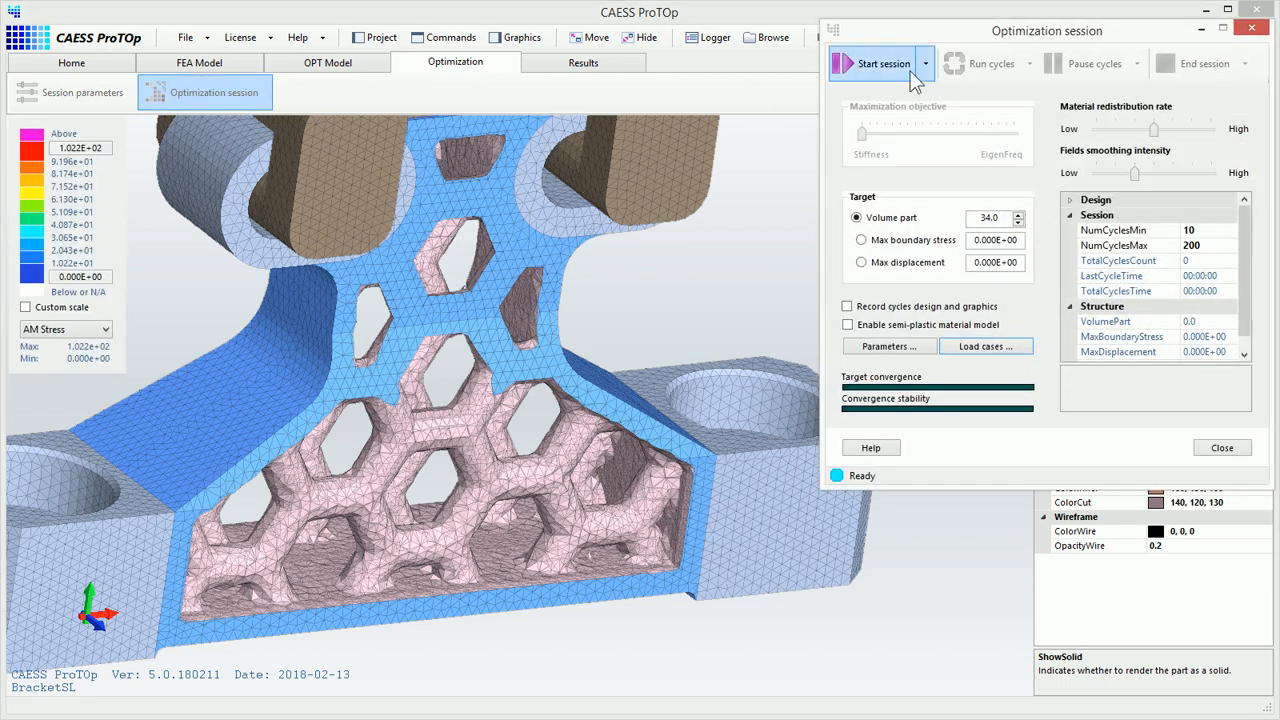
click(922, 70)
click(928, 95)
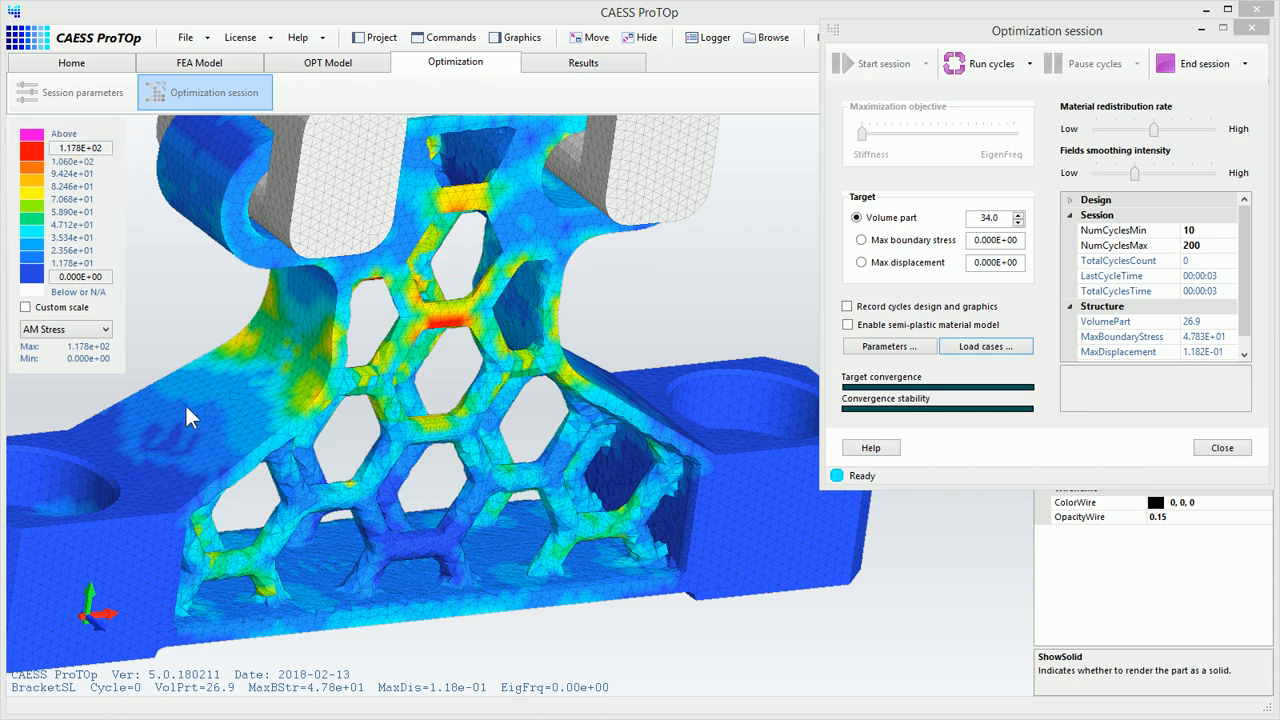
- Turn on the custom scale for the AM Stress legend, run the optimization cycles and pause them
click(68, 309)
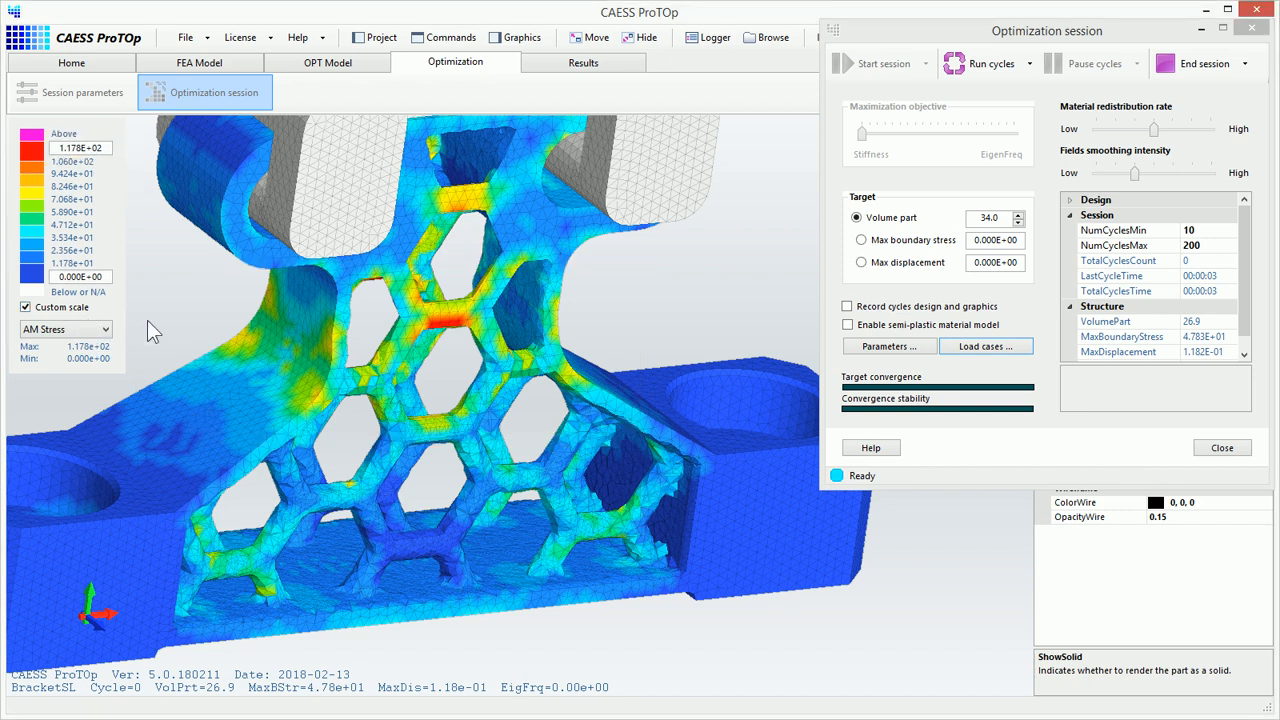
click(966, 63)
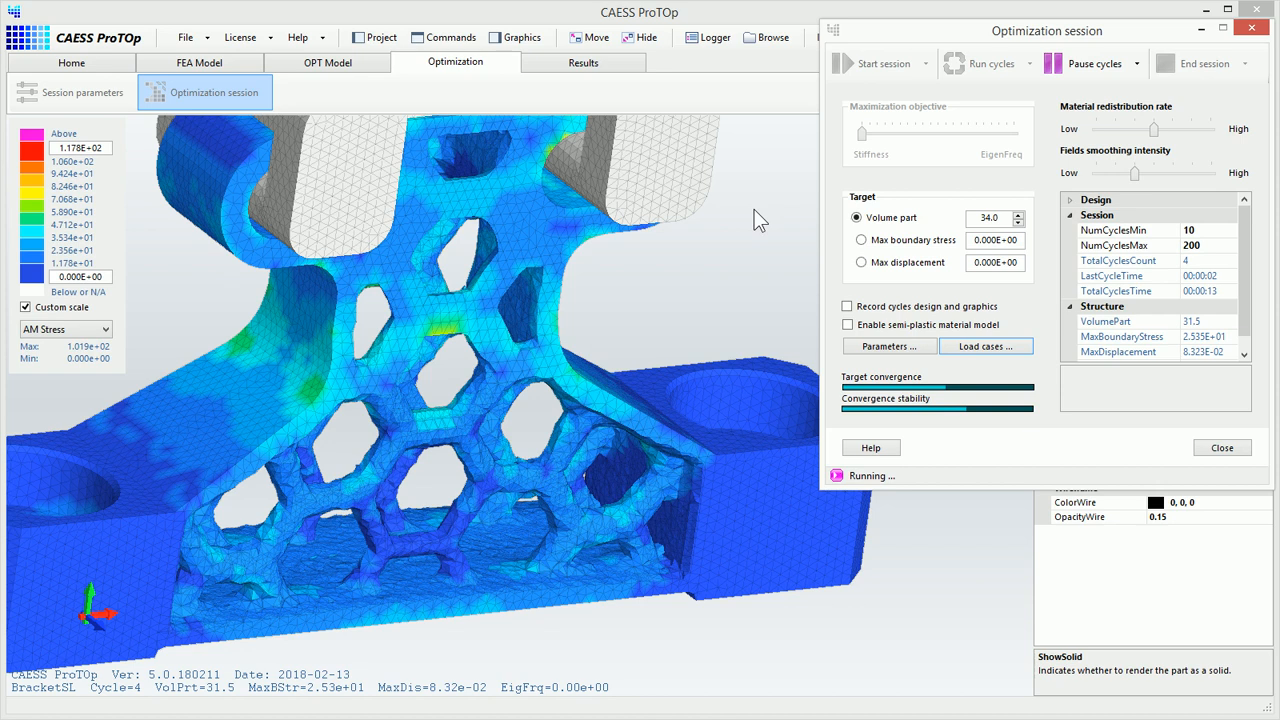
click(1079, 64)
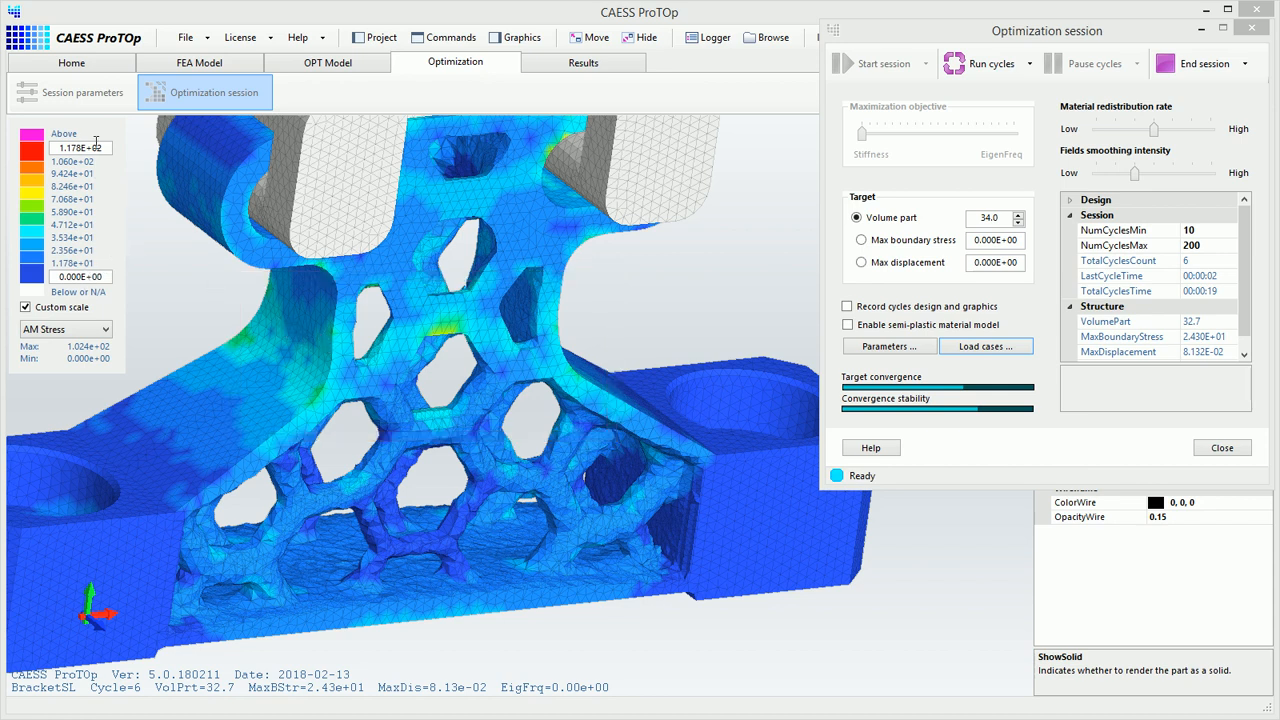
- Lower the upper limit of the custom AM Stress scale to 6.888E+01
scroll(96, 147, down, 5)
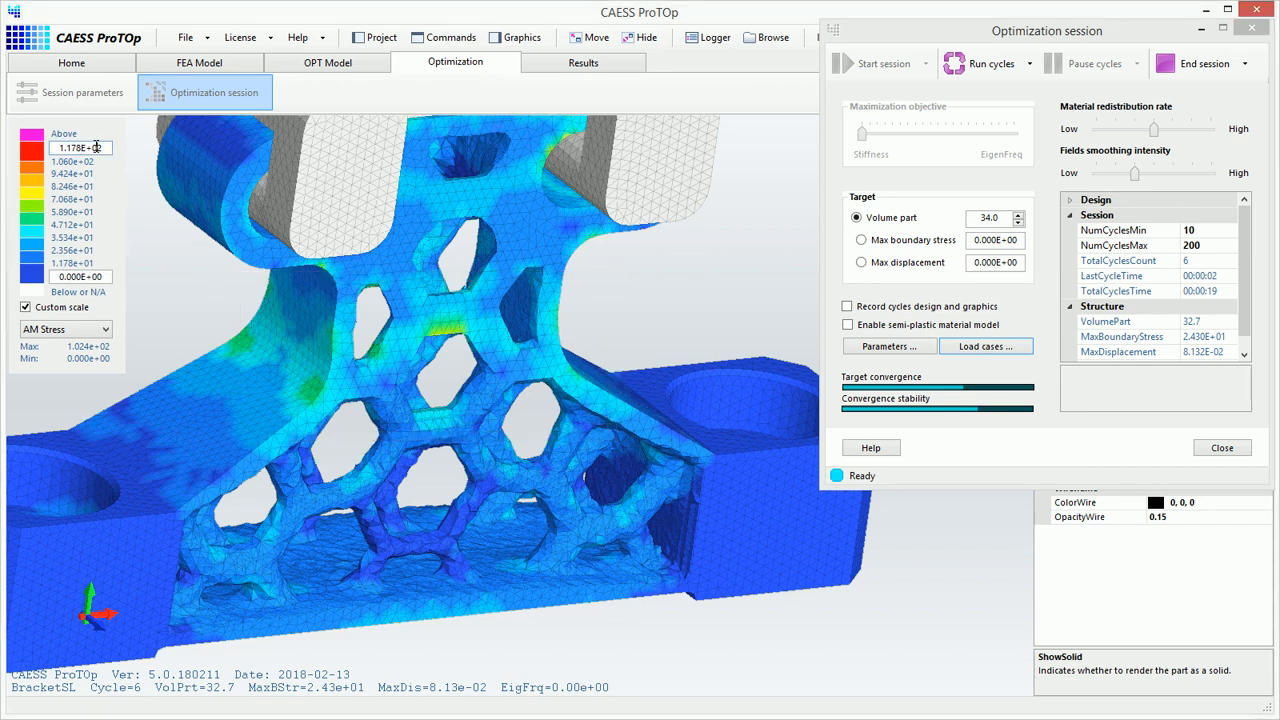
scroll(96, 147, down, 12)
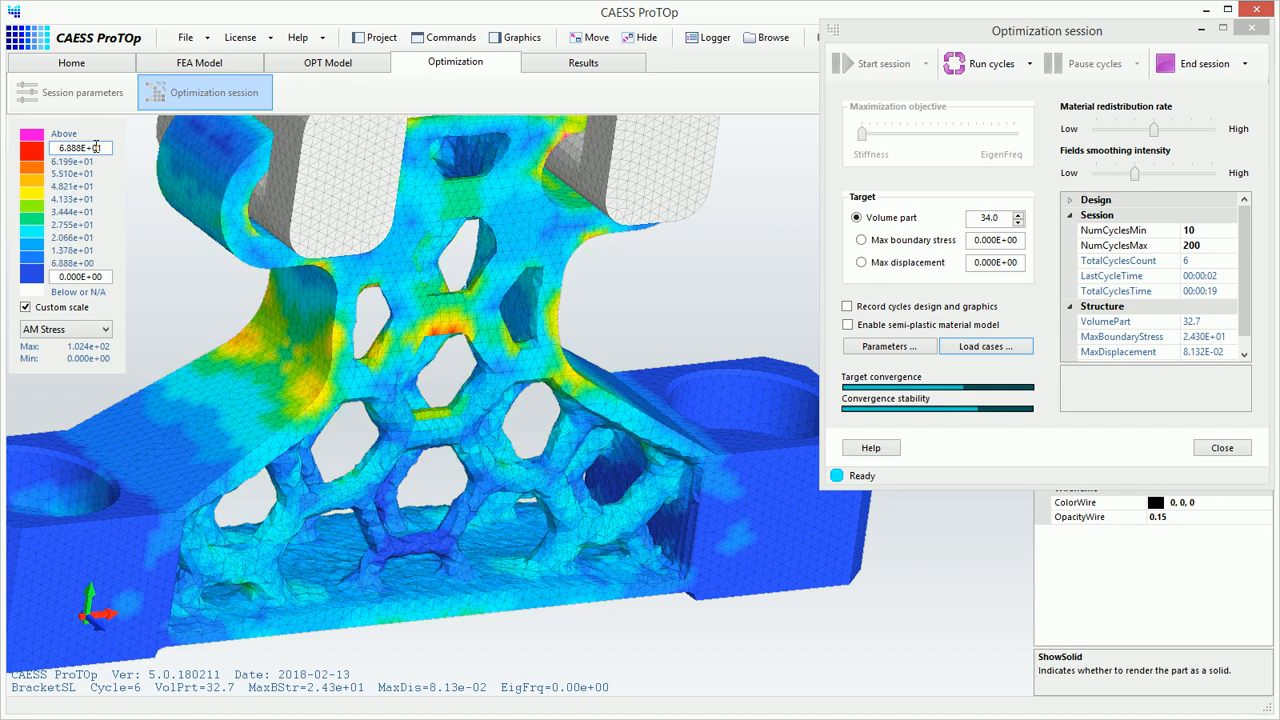